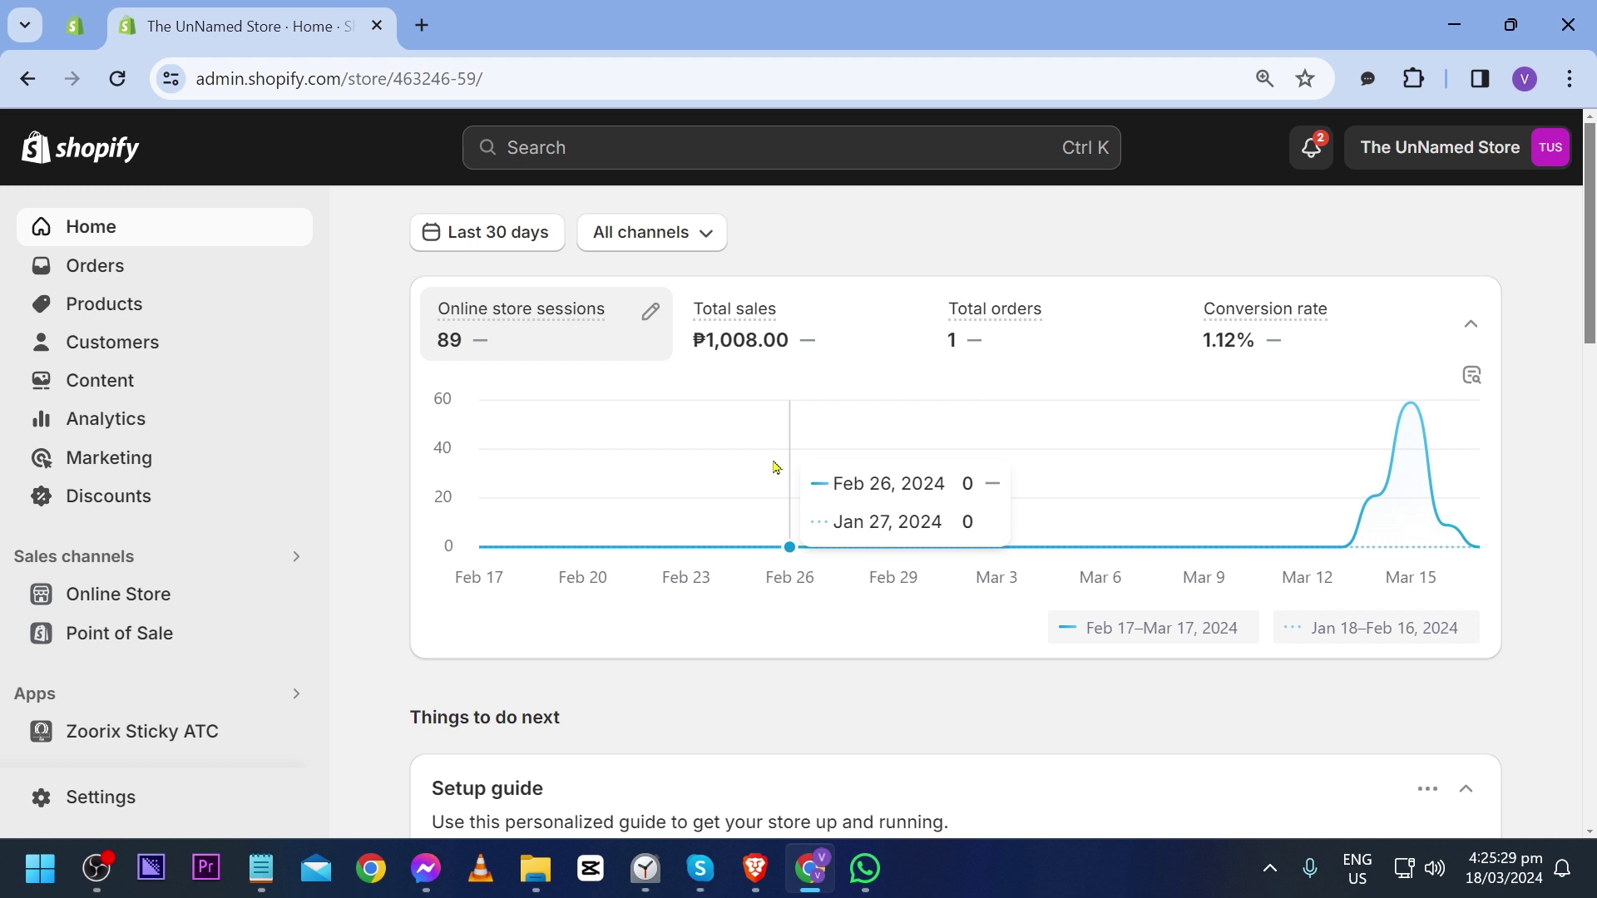
Step: Search the admin for 'kla' and approve installing Klaviyo: Email Marketing & SMS
scroll(360, 408, down, 1)
scroll(361, 408, up, 1)
click(565, 150)
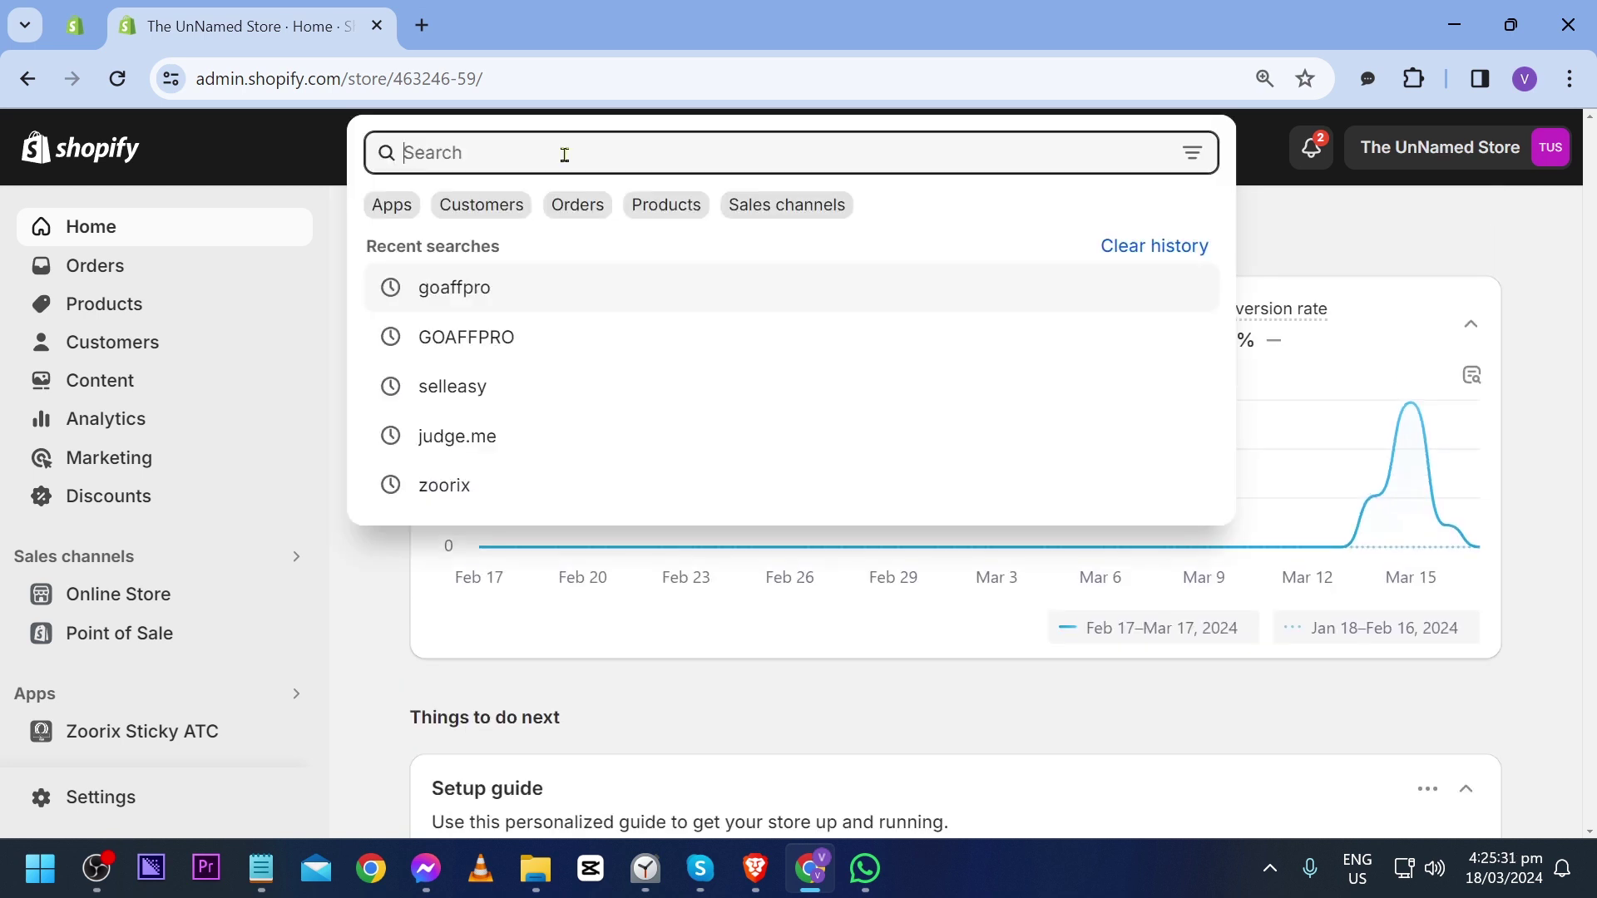
text(kla)
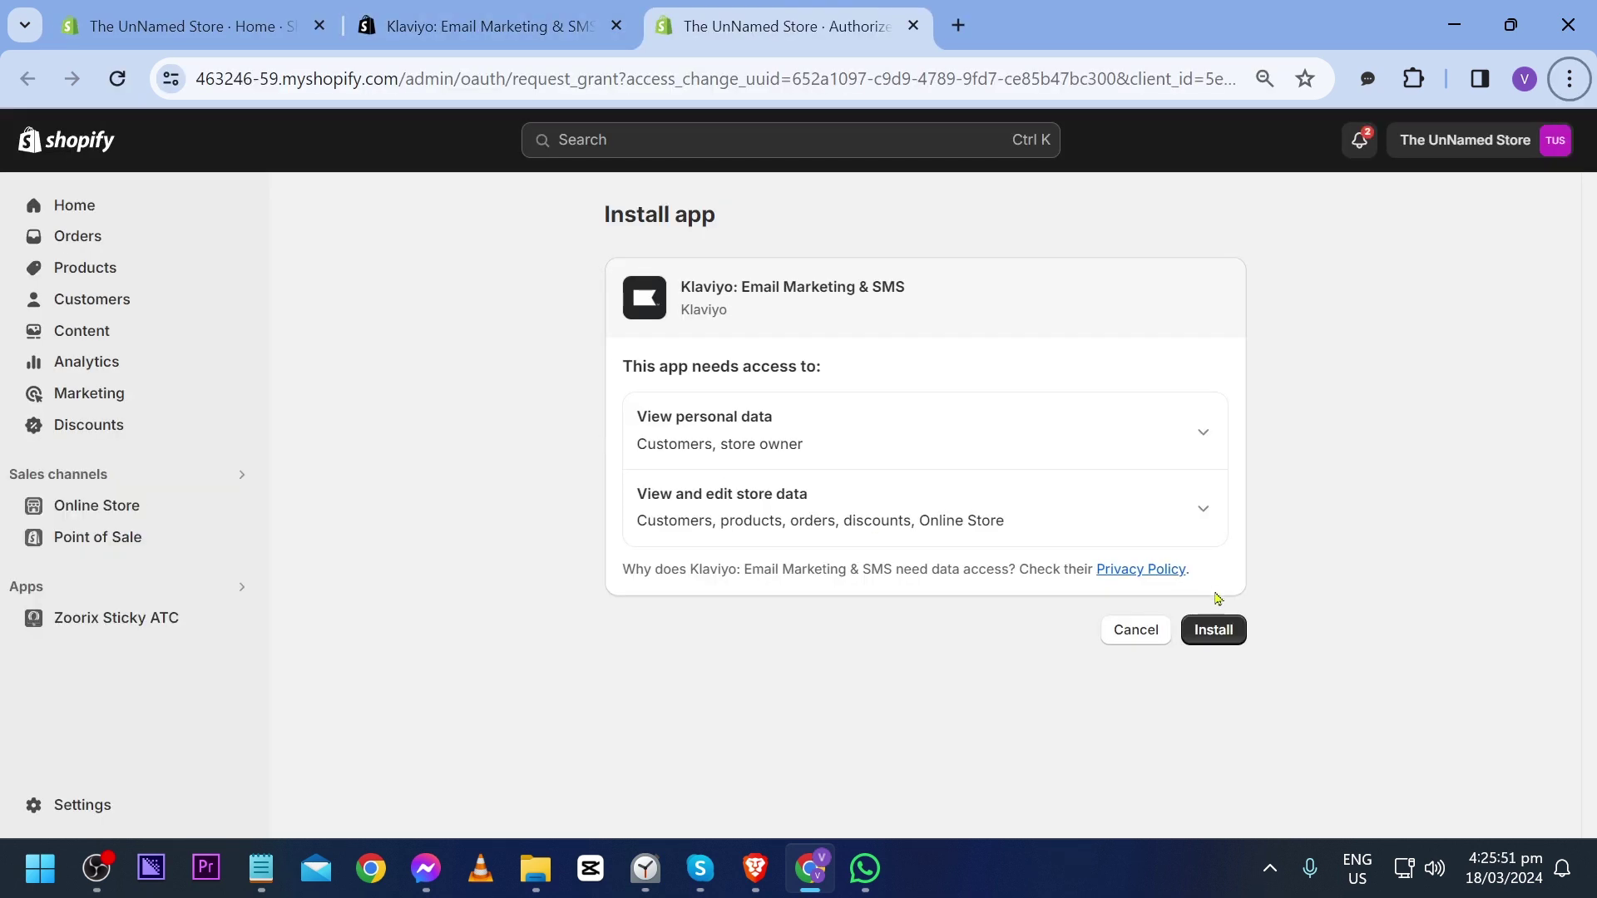
click(1214, 631)
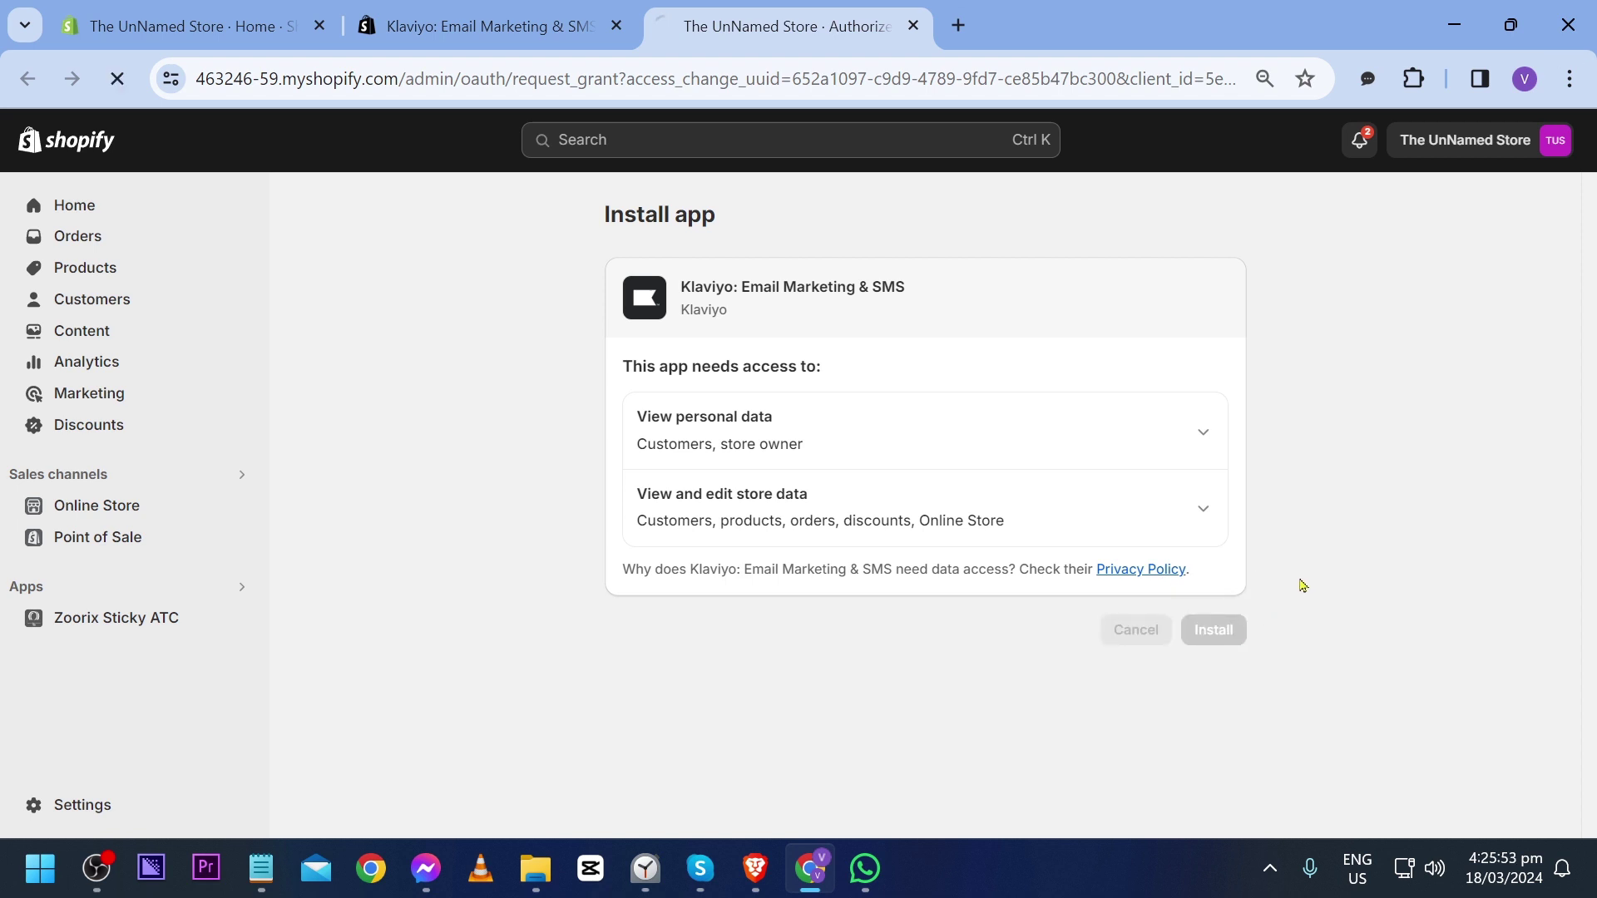
Step: Enter the account password on the Klaviyo sign-up form and check the prefilled company name
key(ctrl+0)
scroll(1205, 524, down, 1)
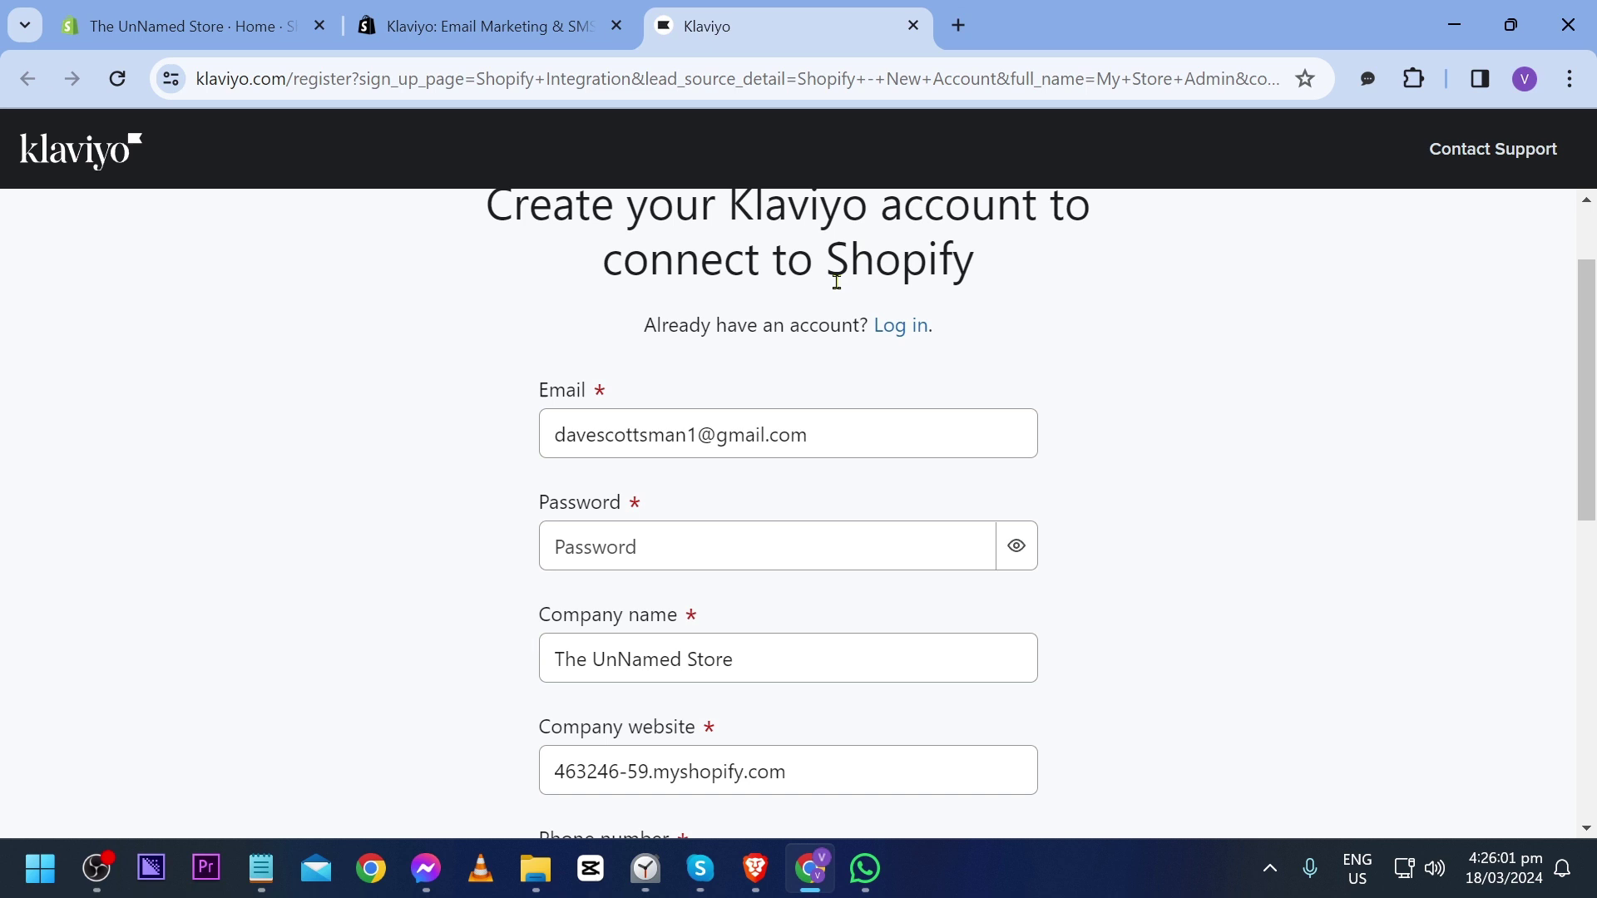
scroll(606, 466, down, 1)
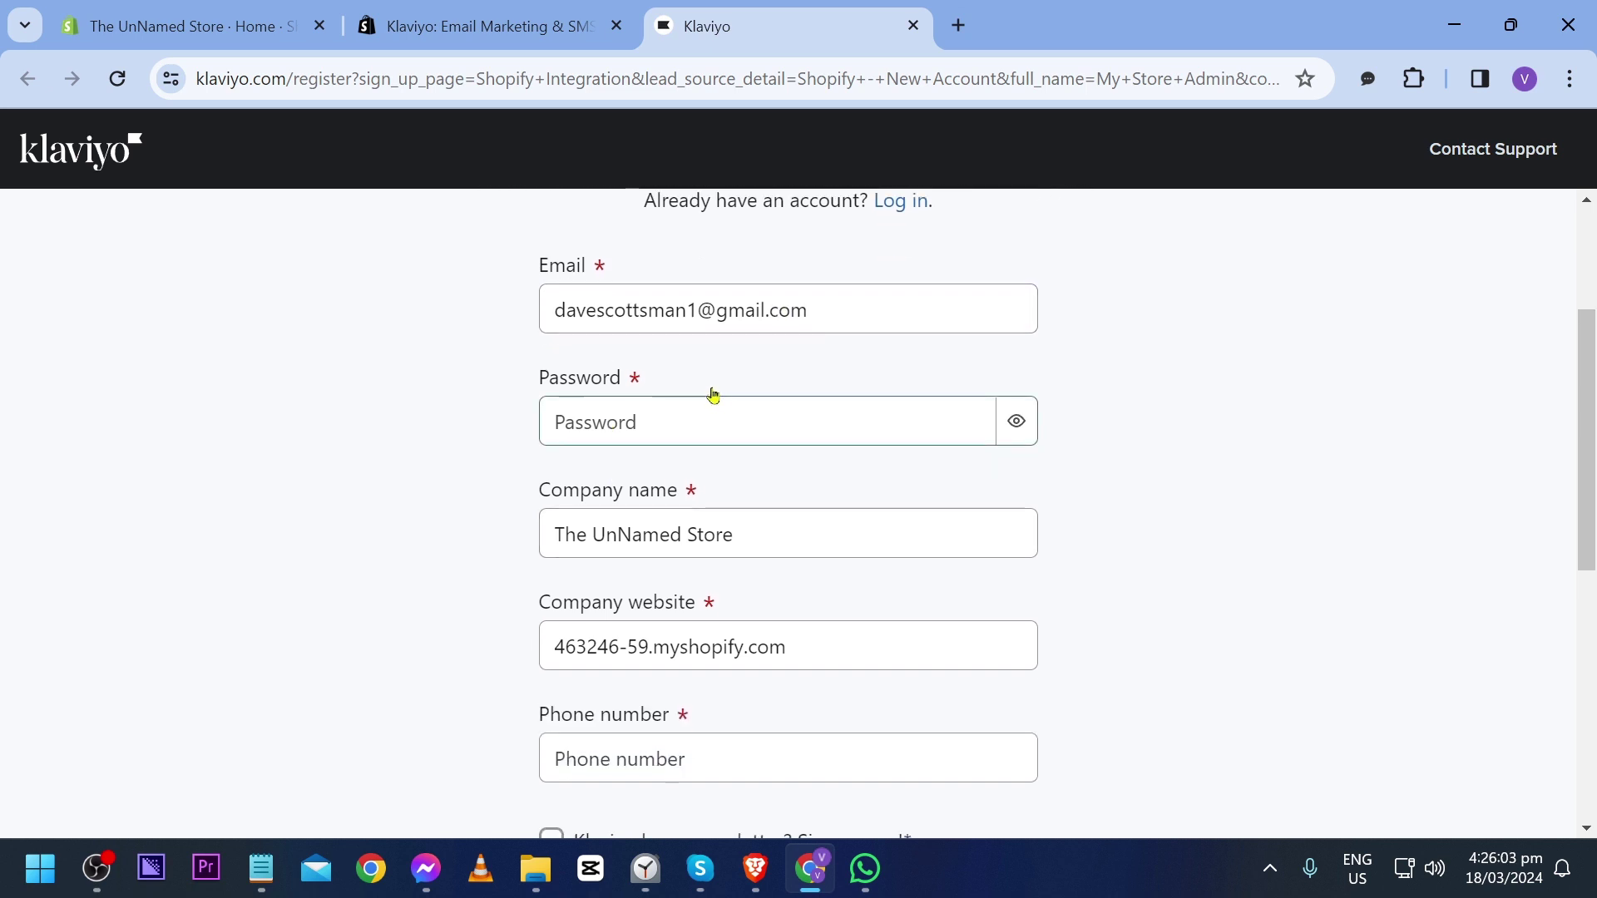
scroll(713, 394, down, 3)
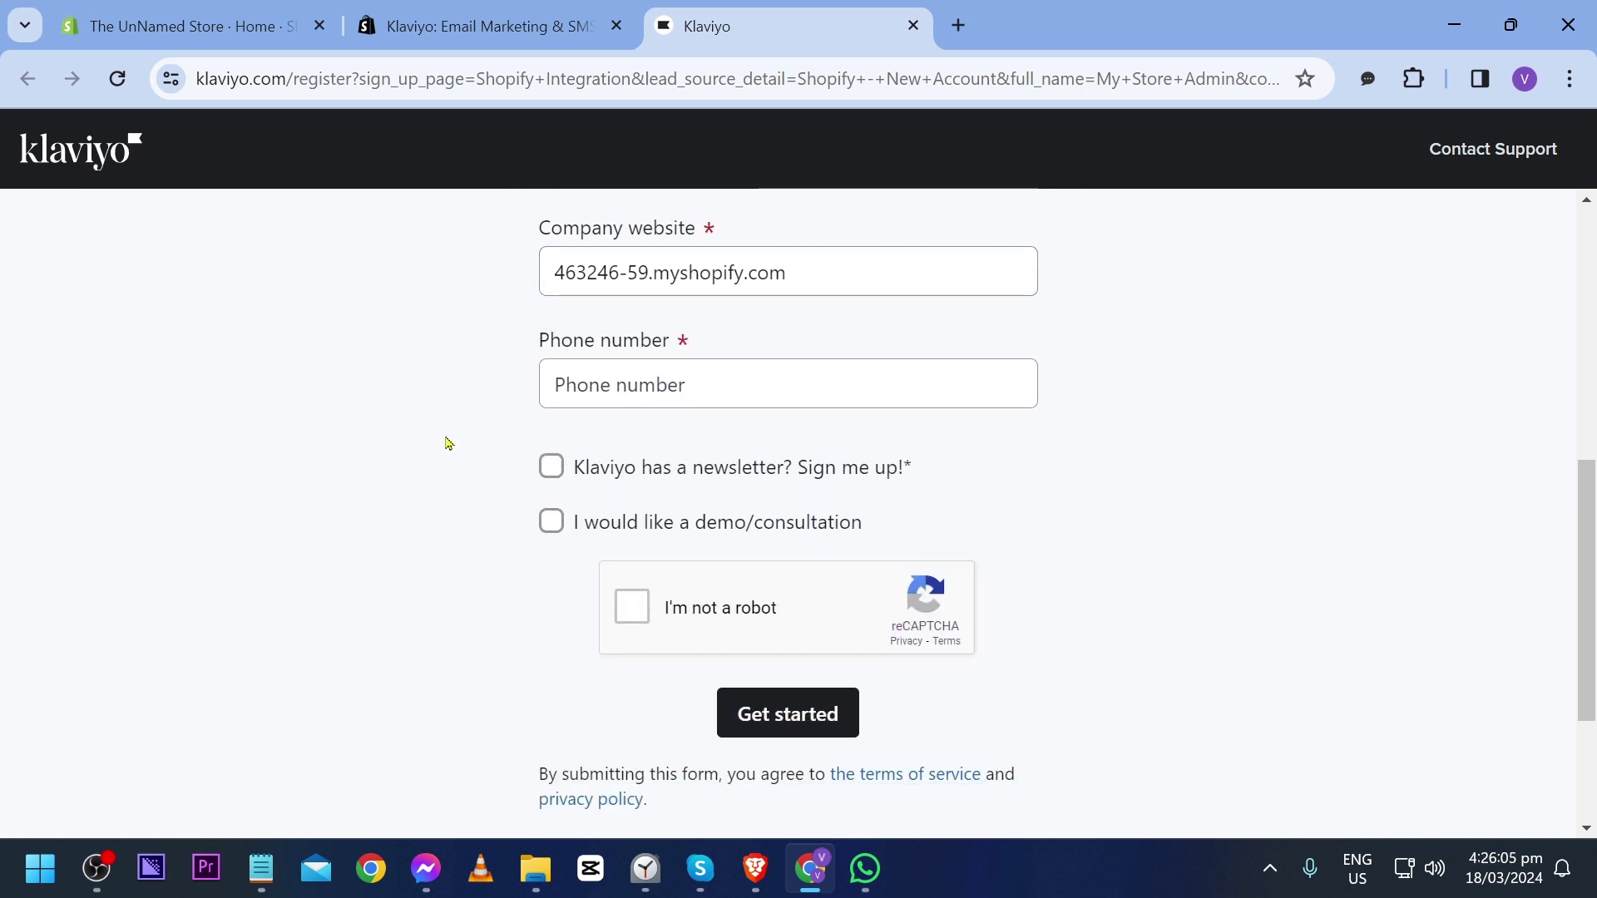
scroll(449, 444, up, 2)
click(729, 311)
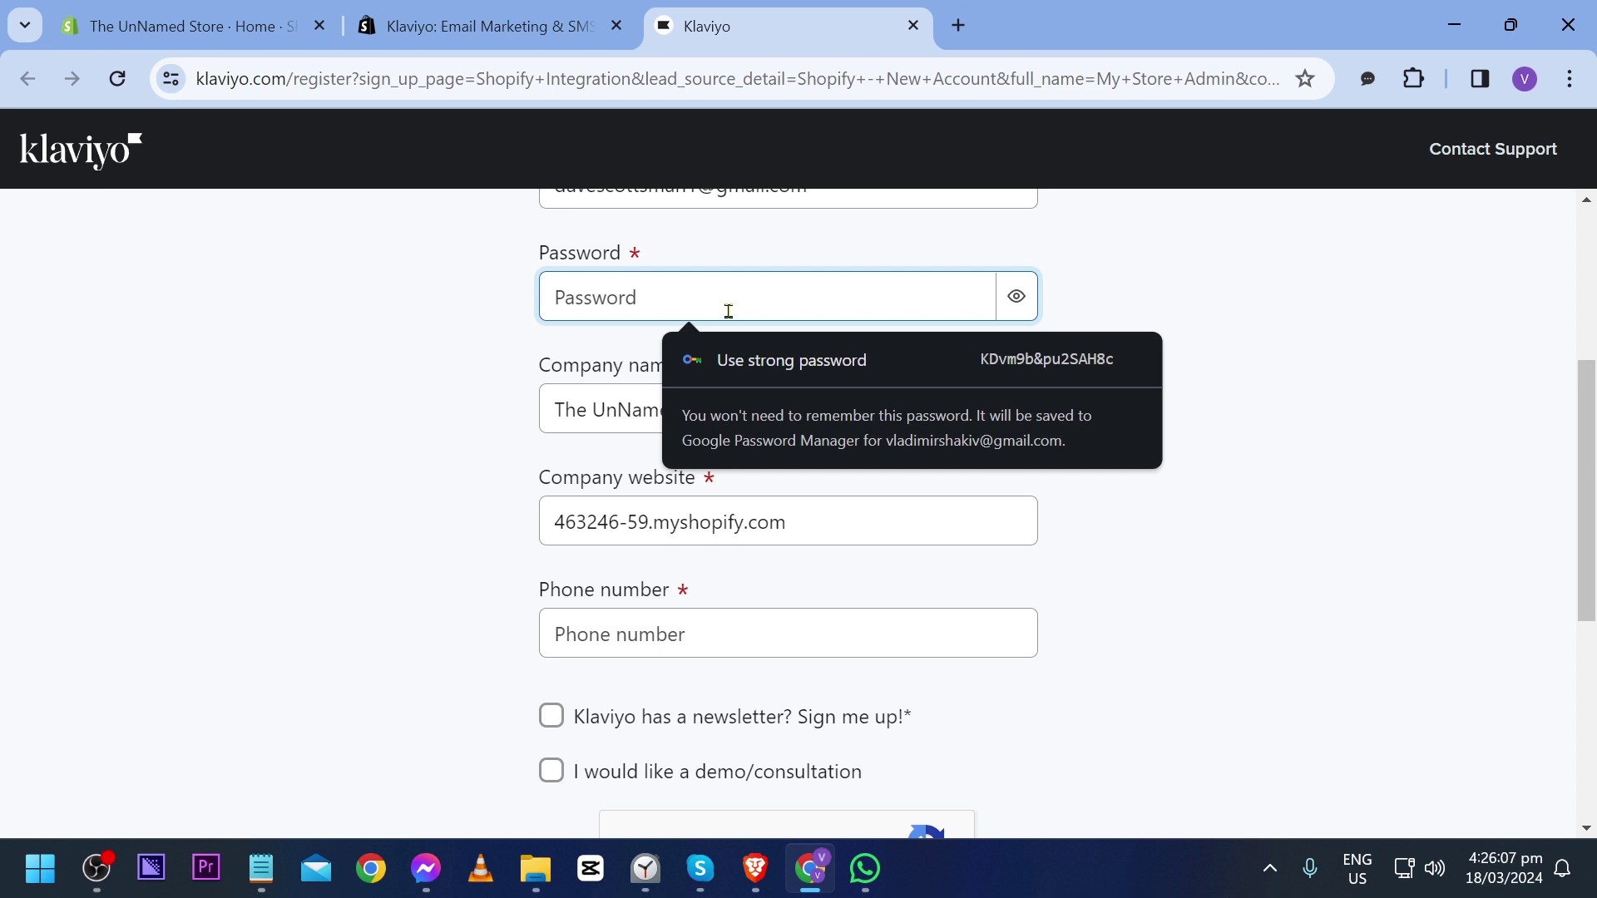
text(**********)
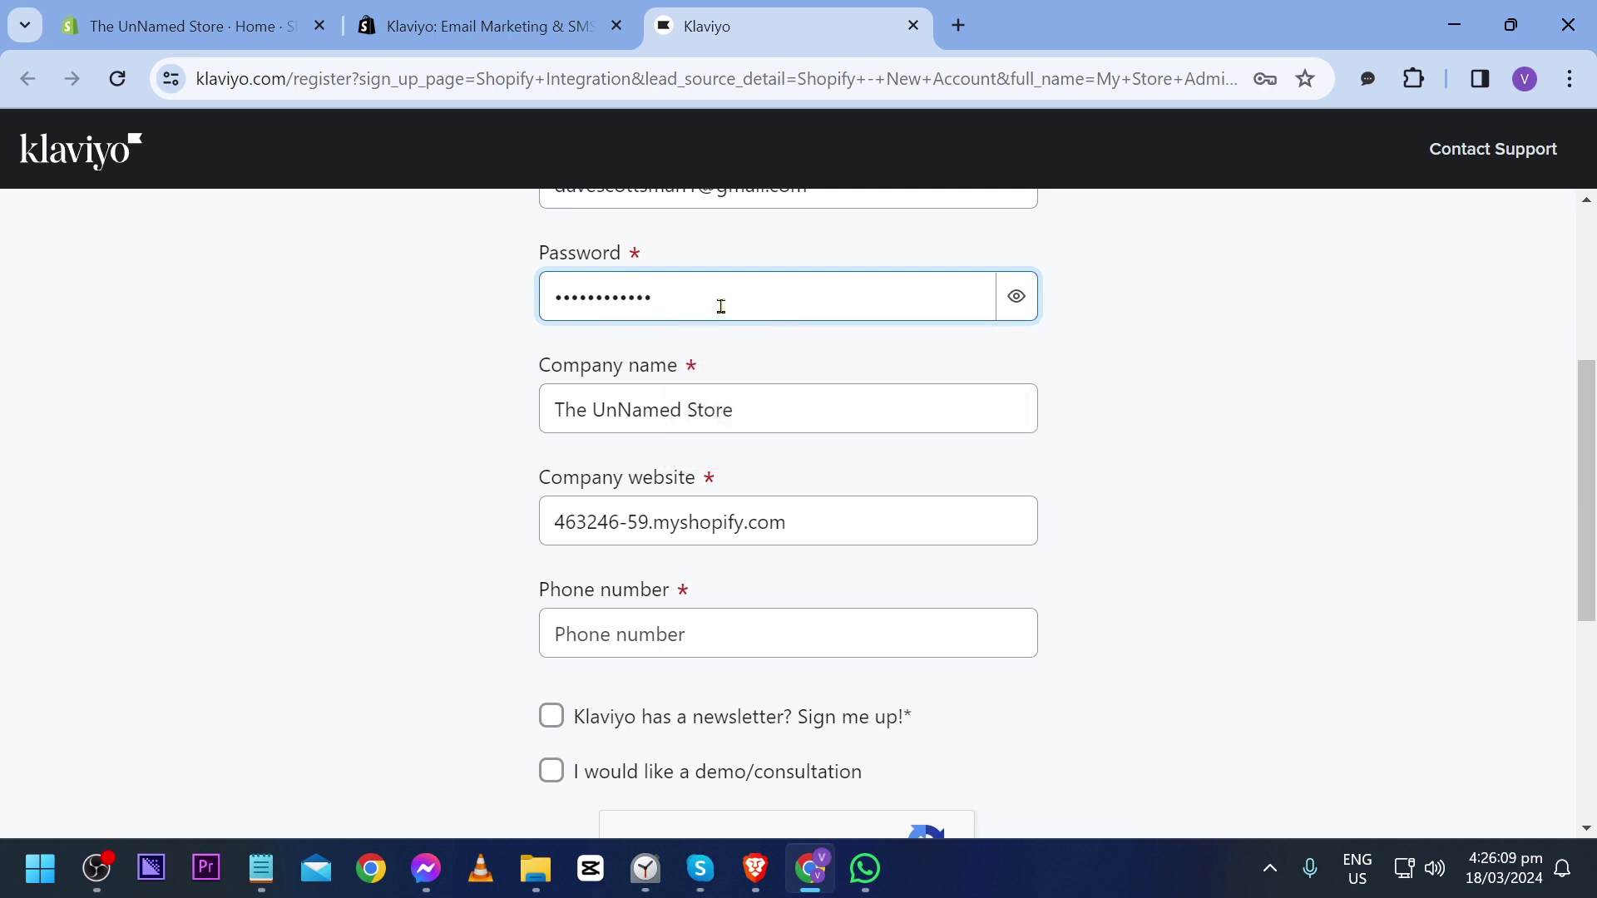
click(795, 413)
click(333, 465)
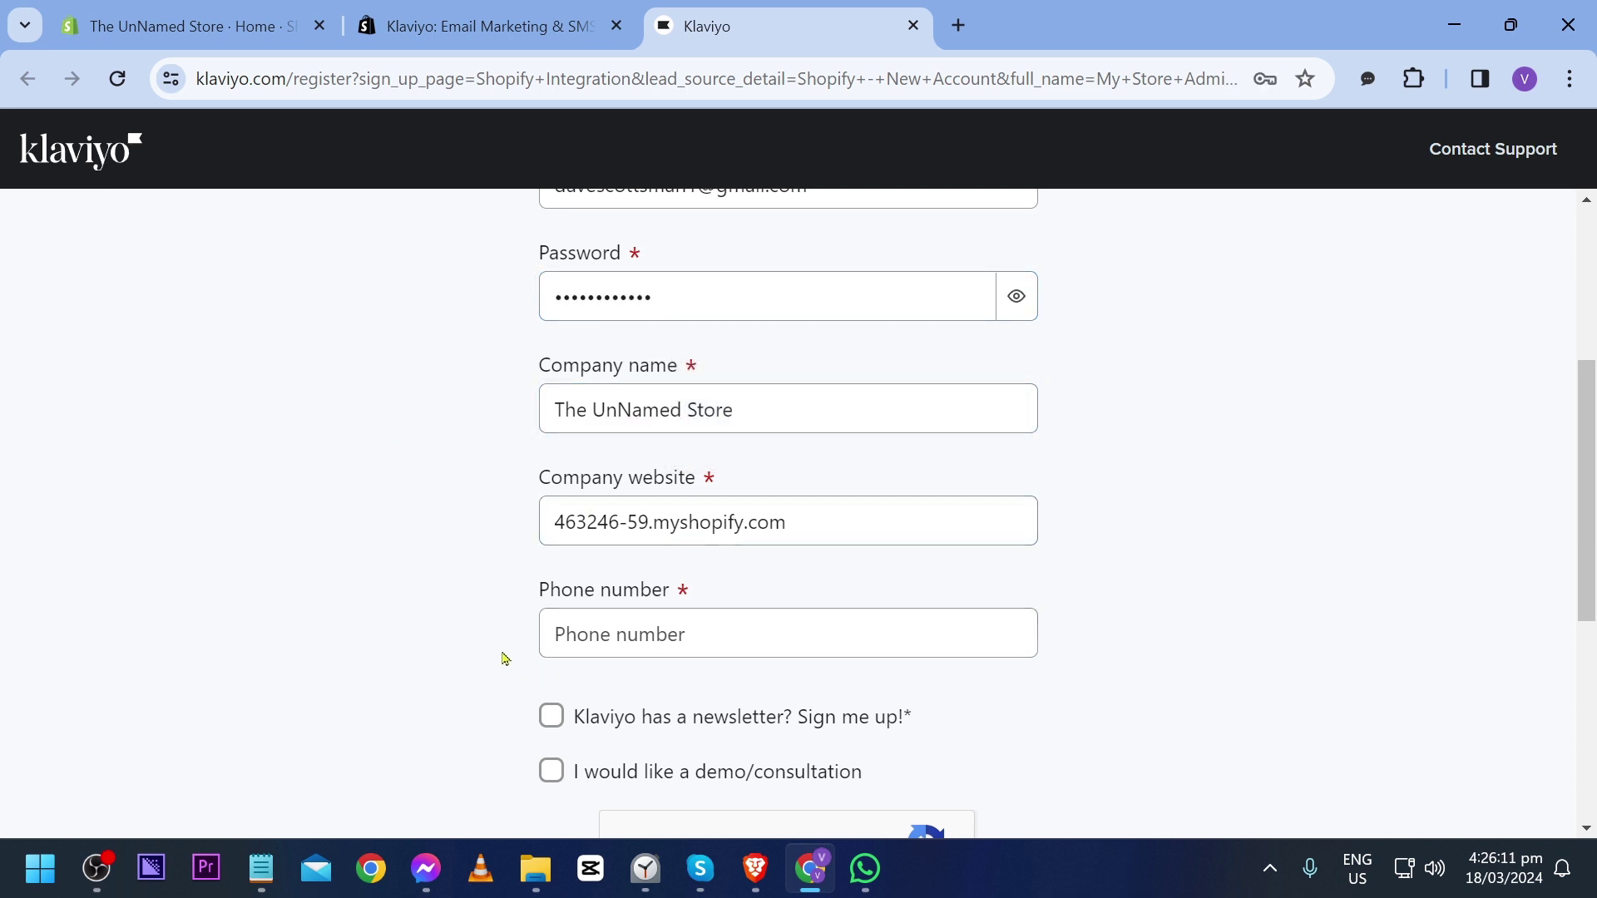
Step: Add the phone number, opt into the newsletter, pass the reCAPTCHA and submit sign-up
click(545, 630)
scroll(275, 624, down, 2)
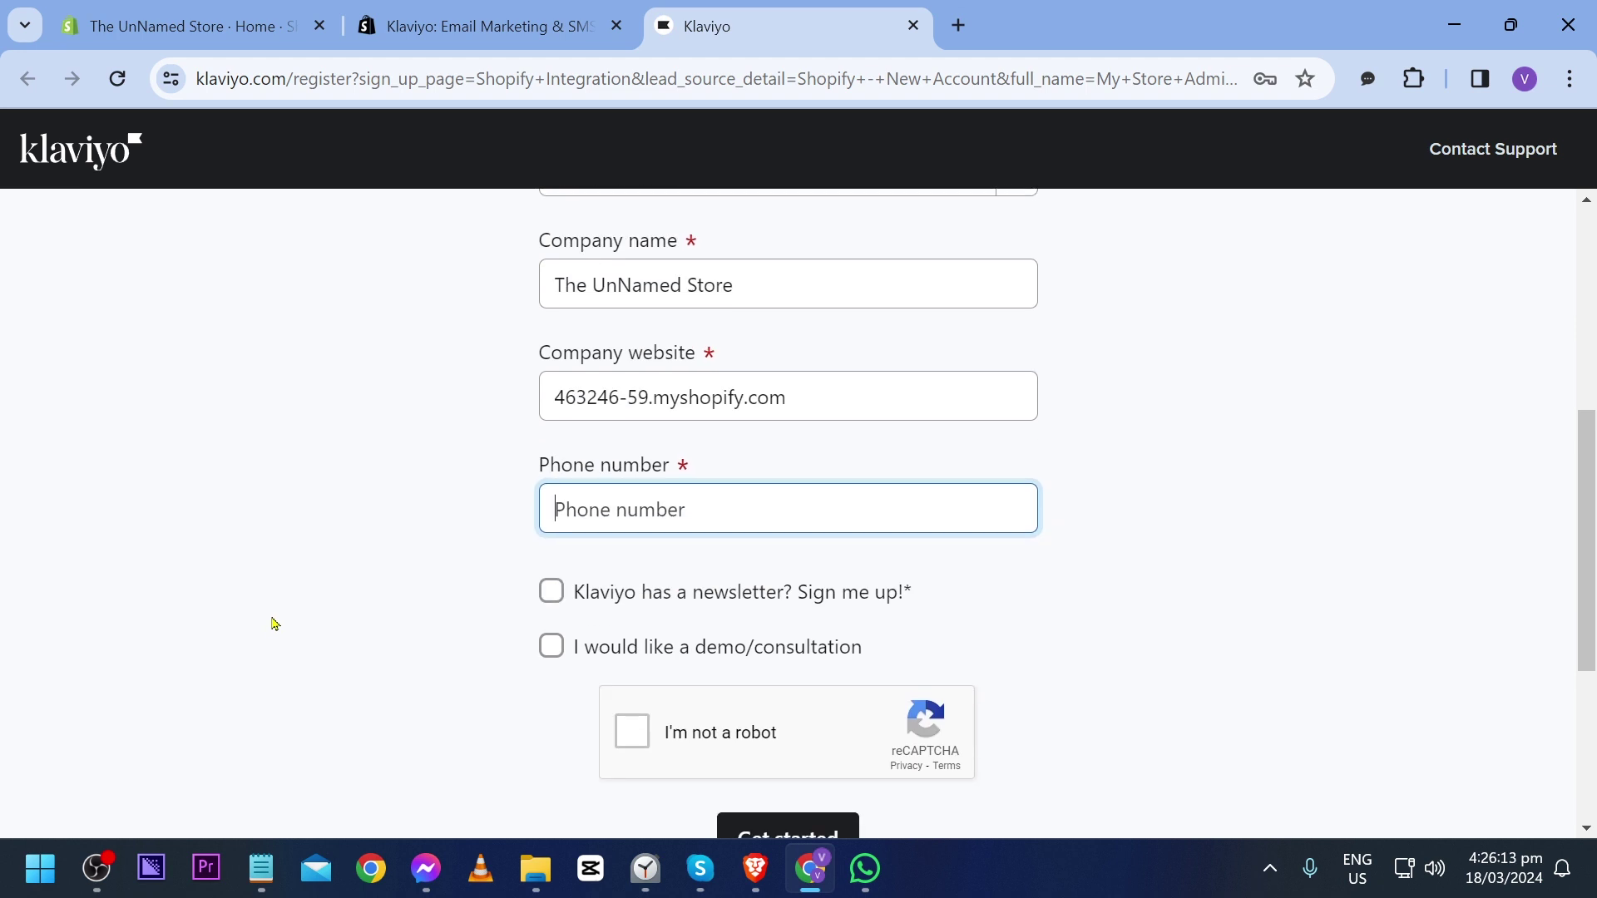
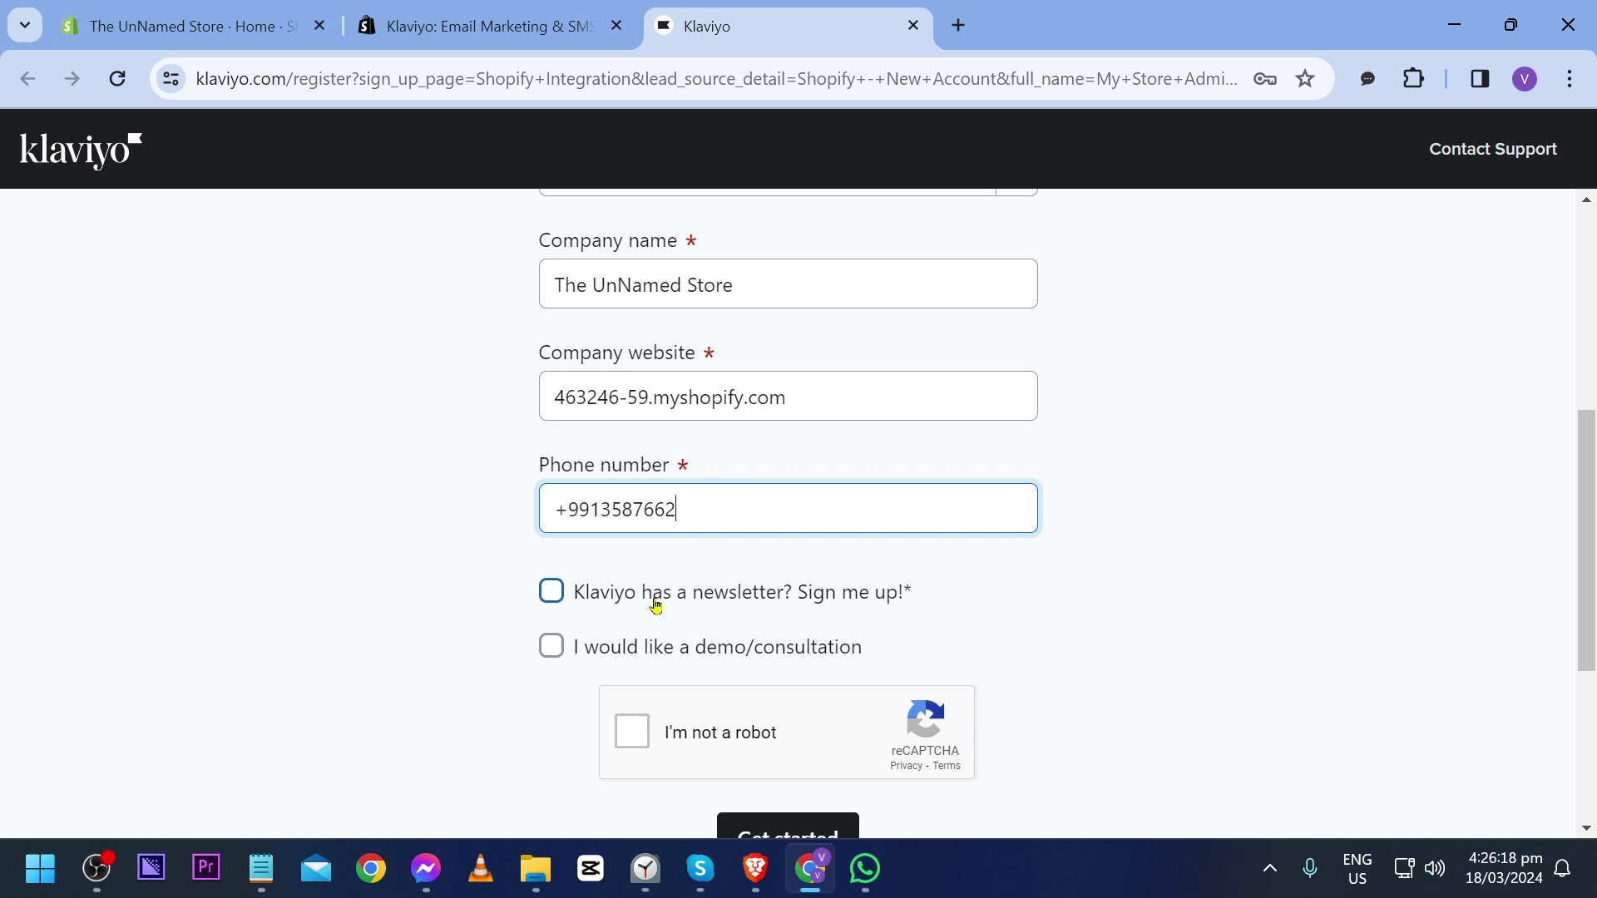
click(758, 597)
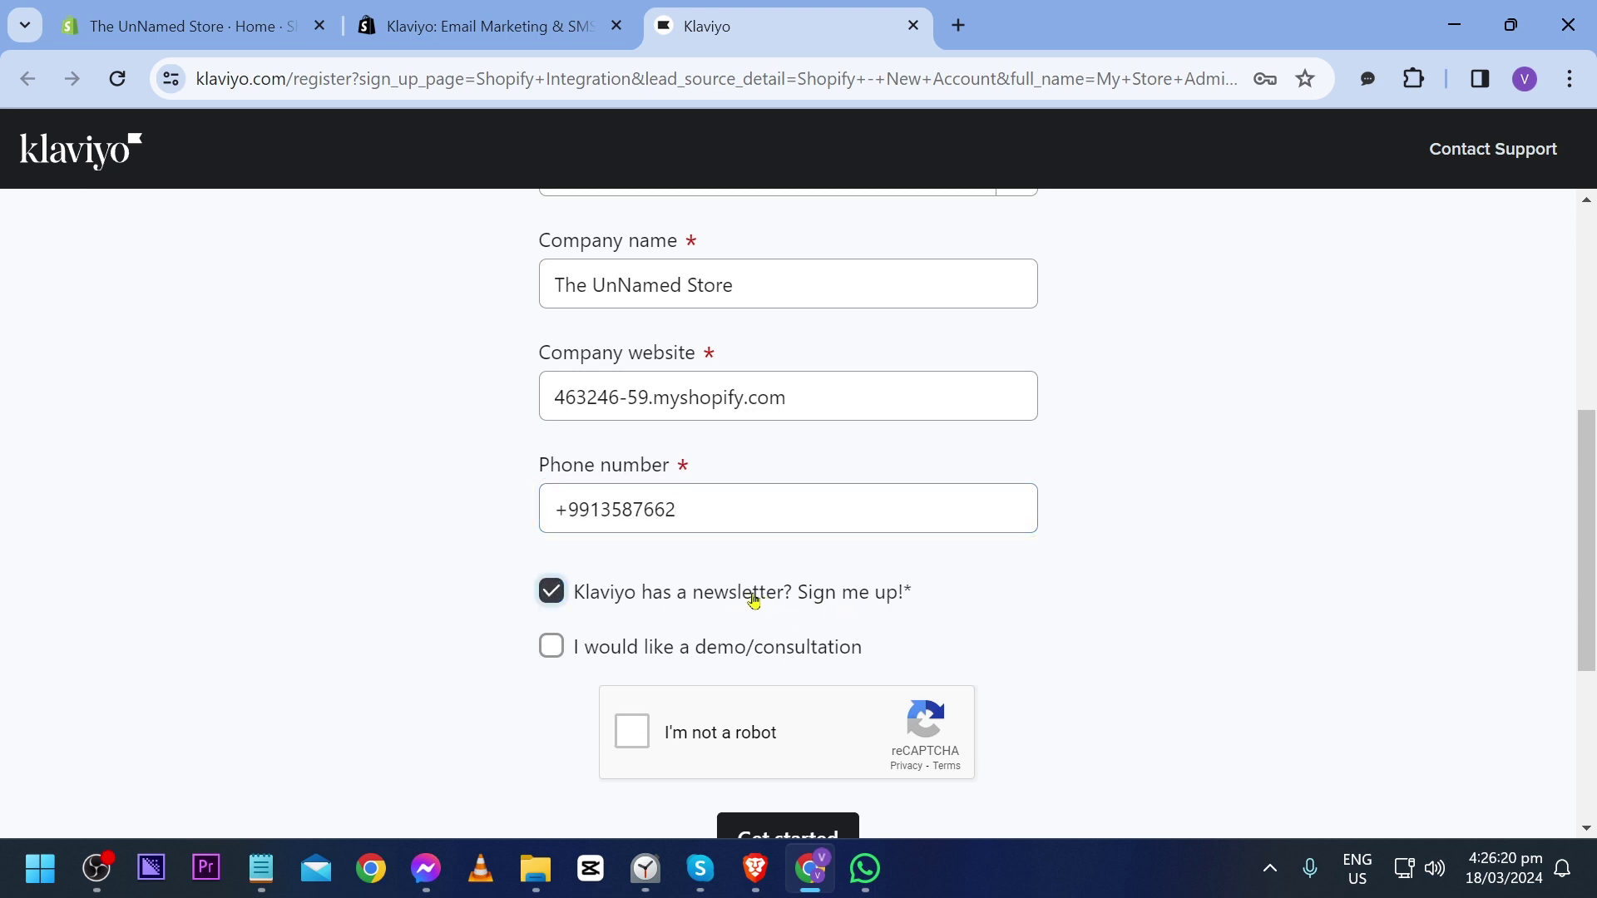
scroll(535, 695, down, 1)
click(645, 615)
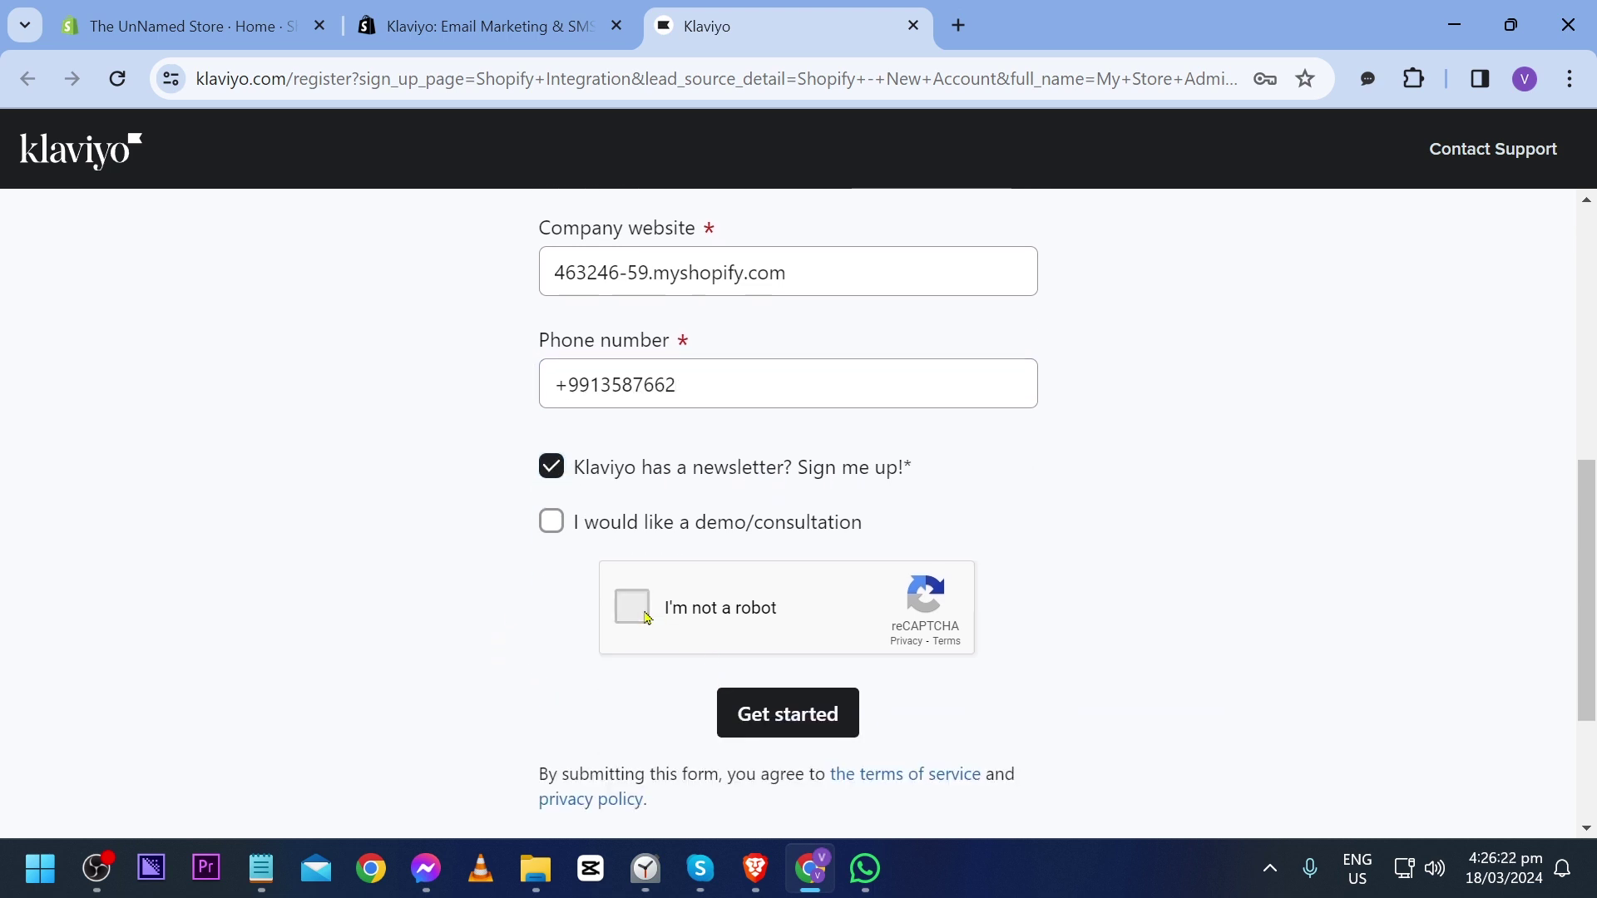
click(797, 737)
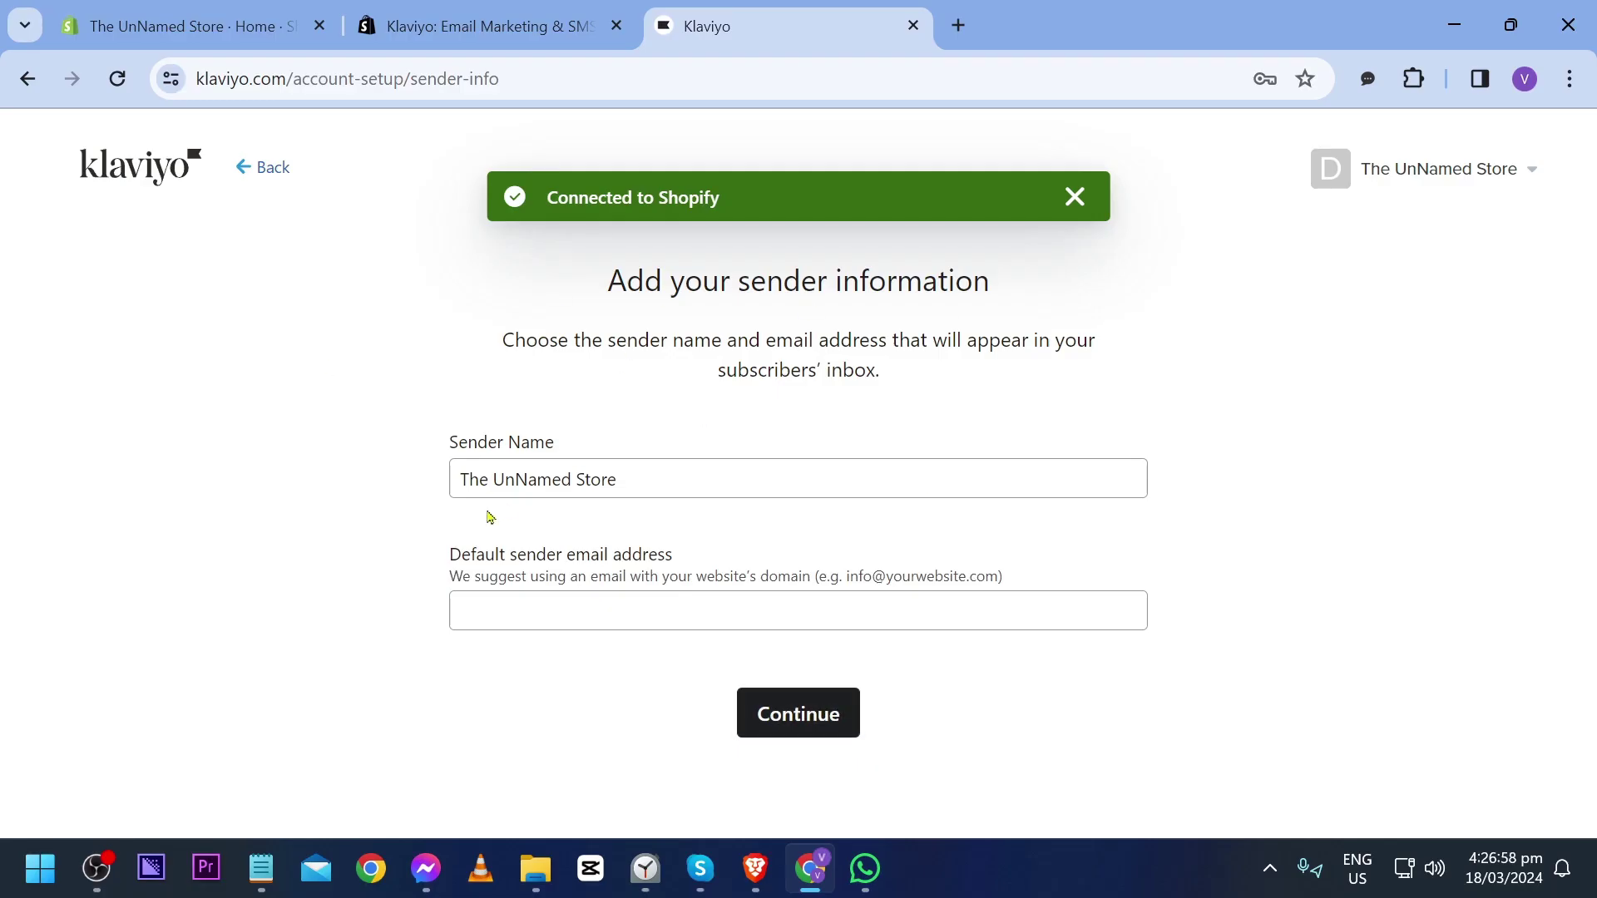
Step: Keep the prefilled sender name The UnNamed Store
drag(462, 480, 635, 480)
click(635, 481)
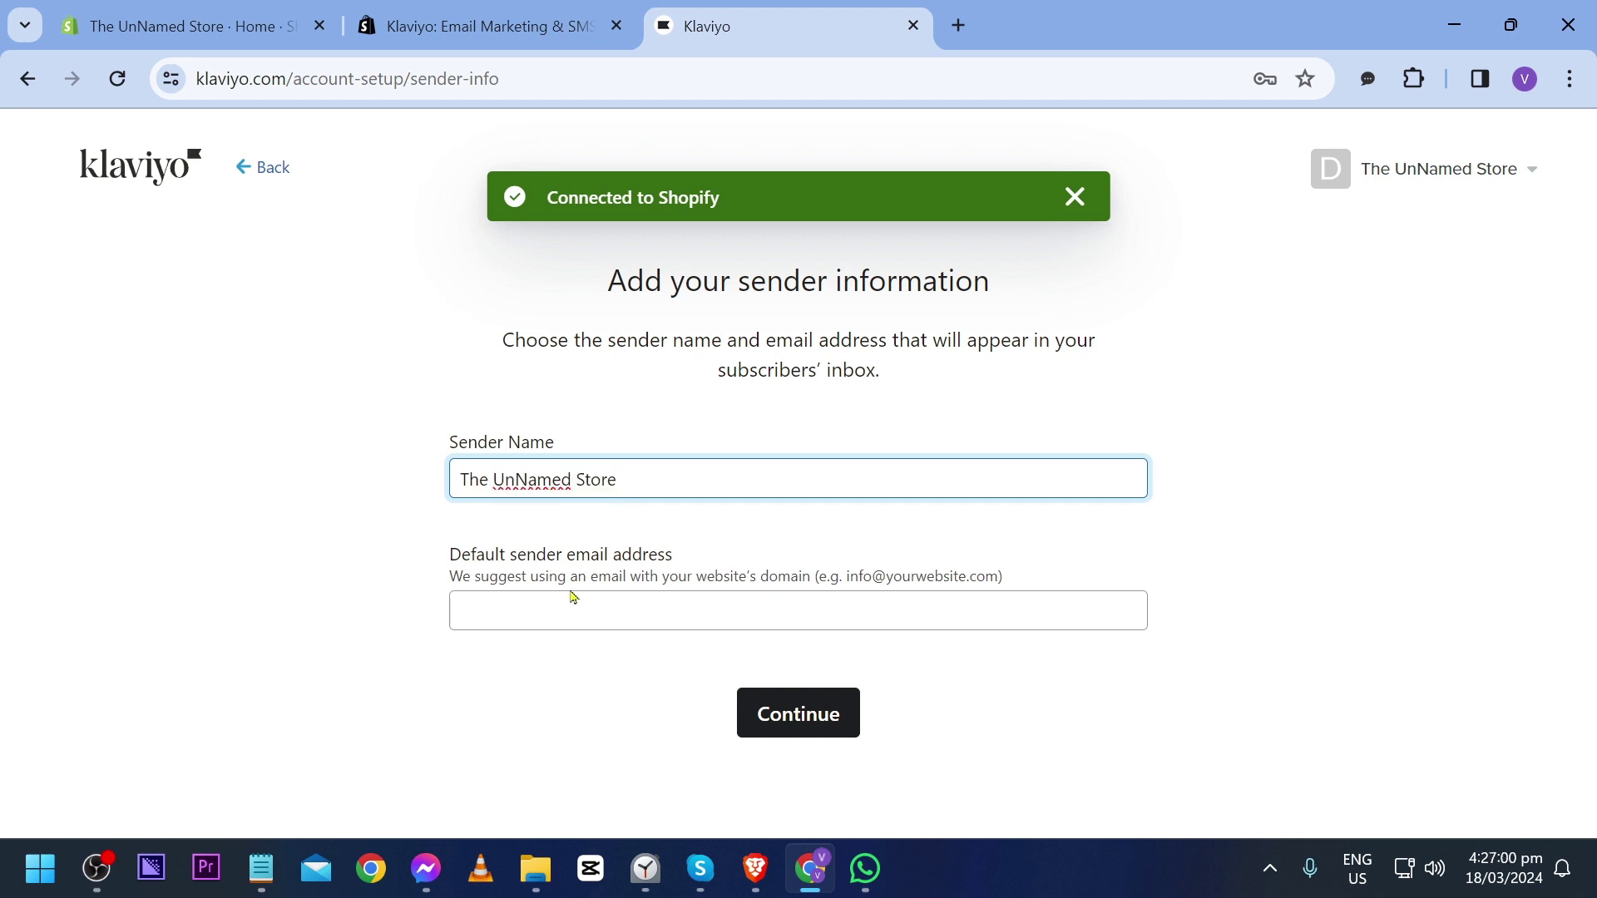
drag(451, 554, 635, 555)
Step: Replace the default sender email with the store's generic info address
click(638, 568)
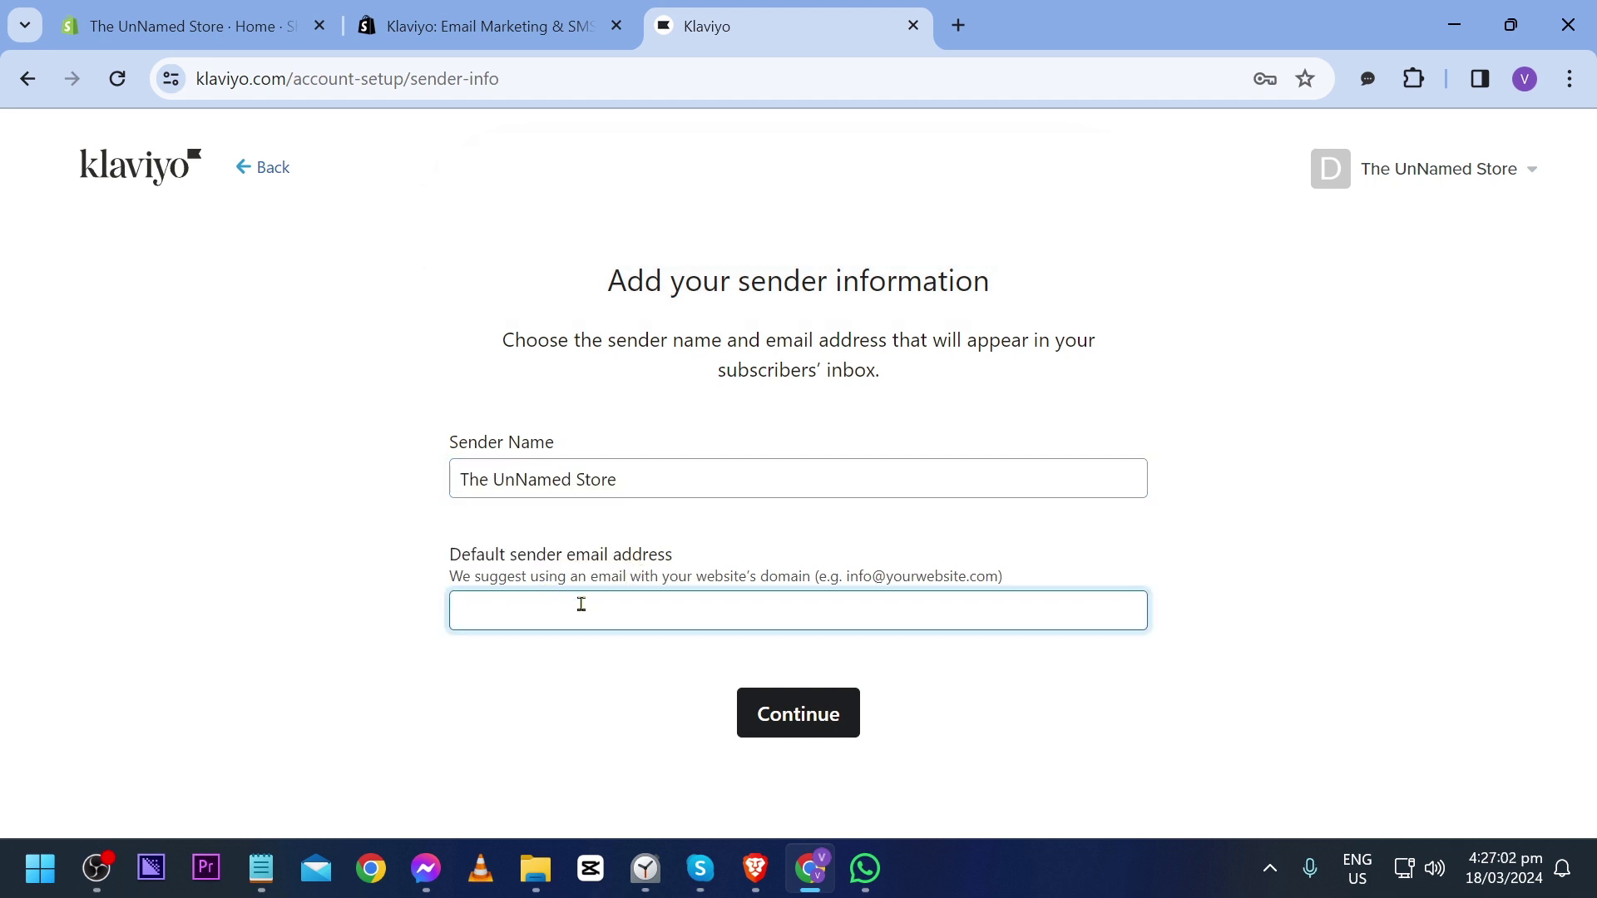
click(405, 584)
click(526, 608)
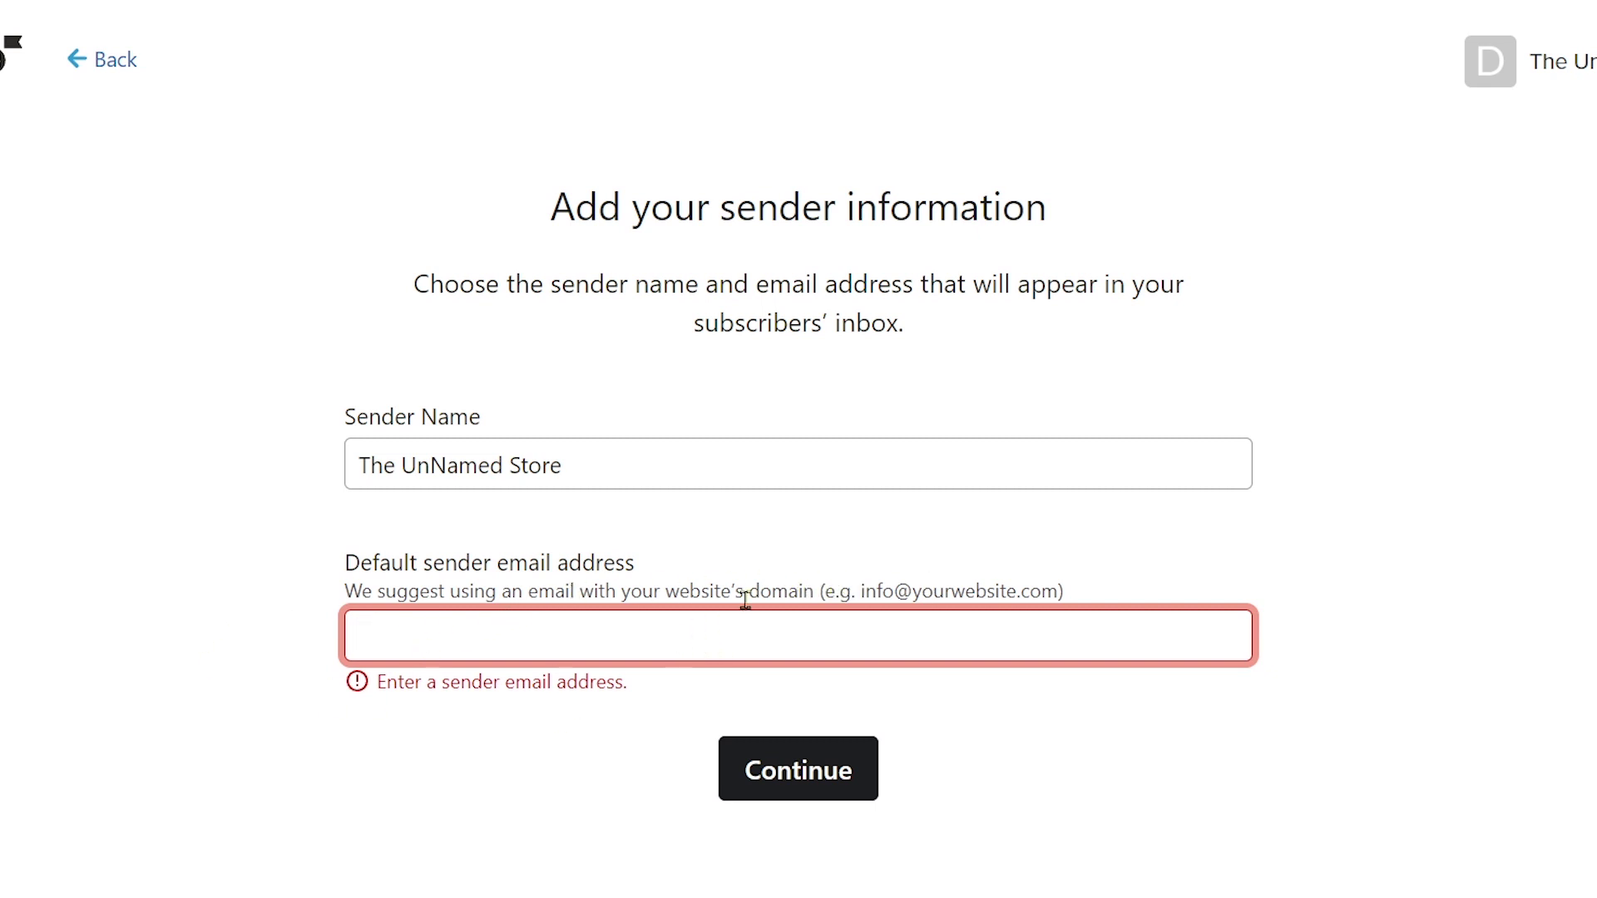
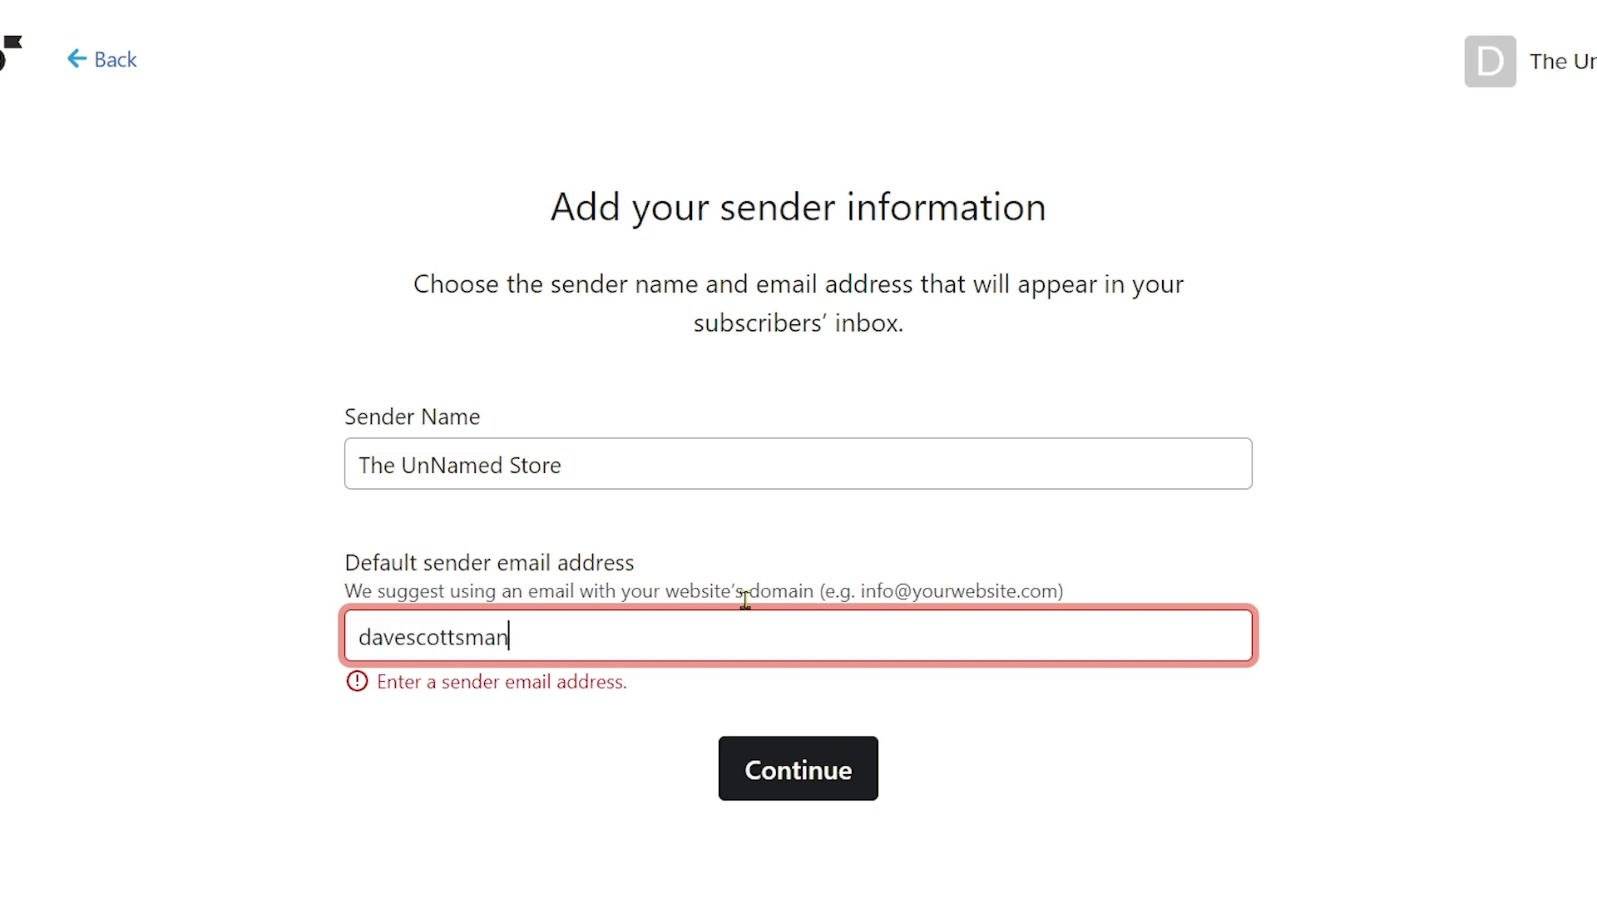
key(ctrl+a)
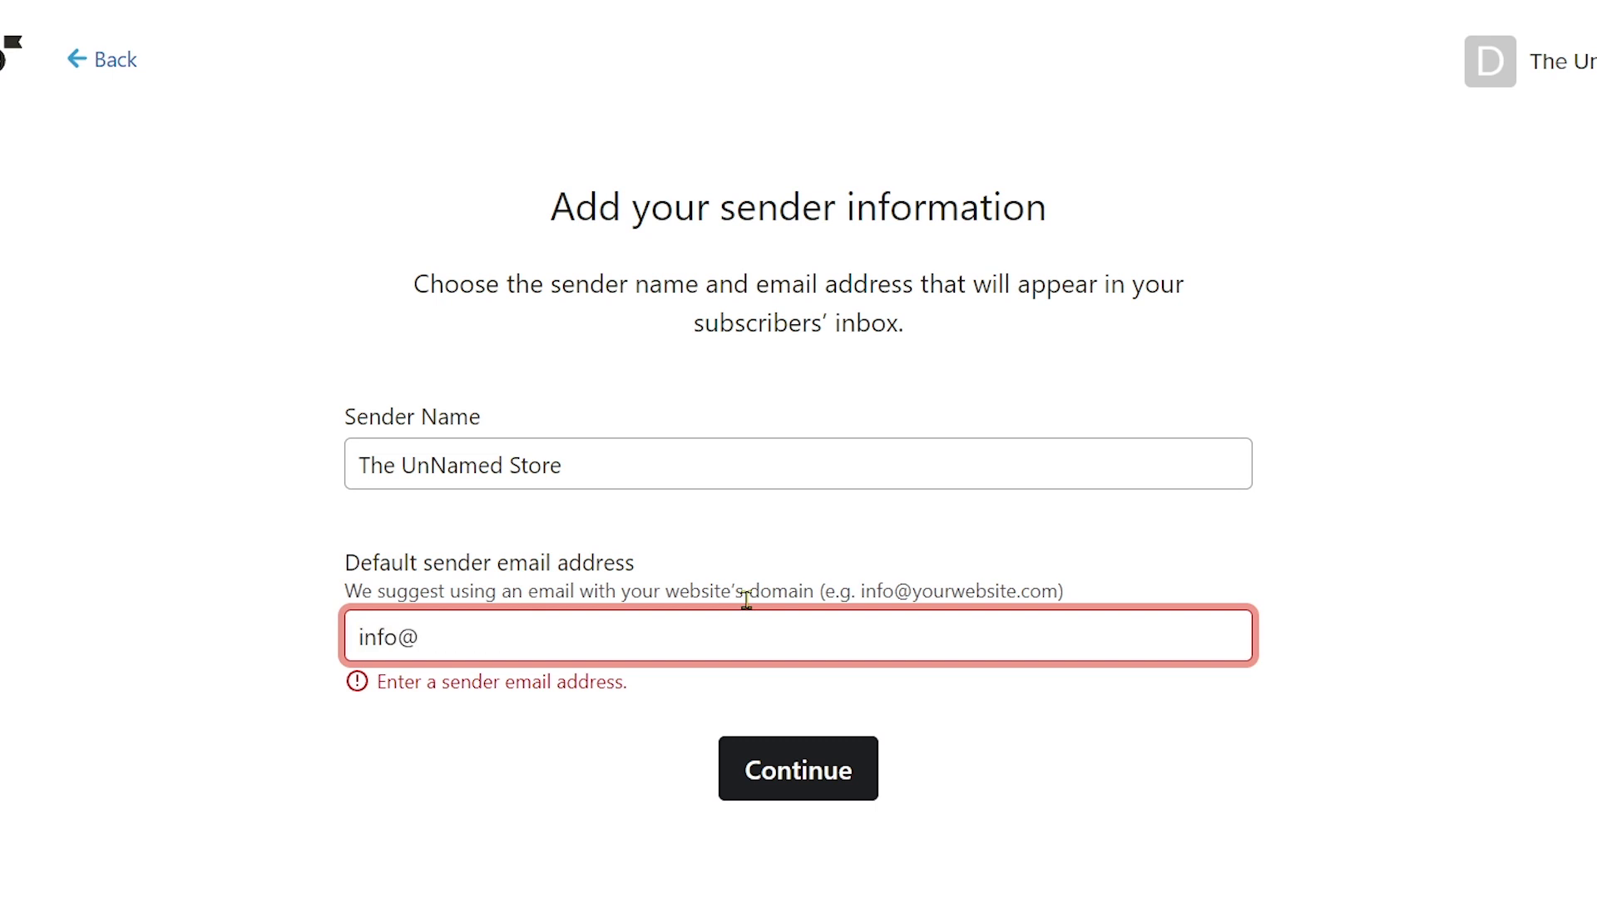
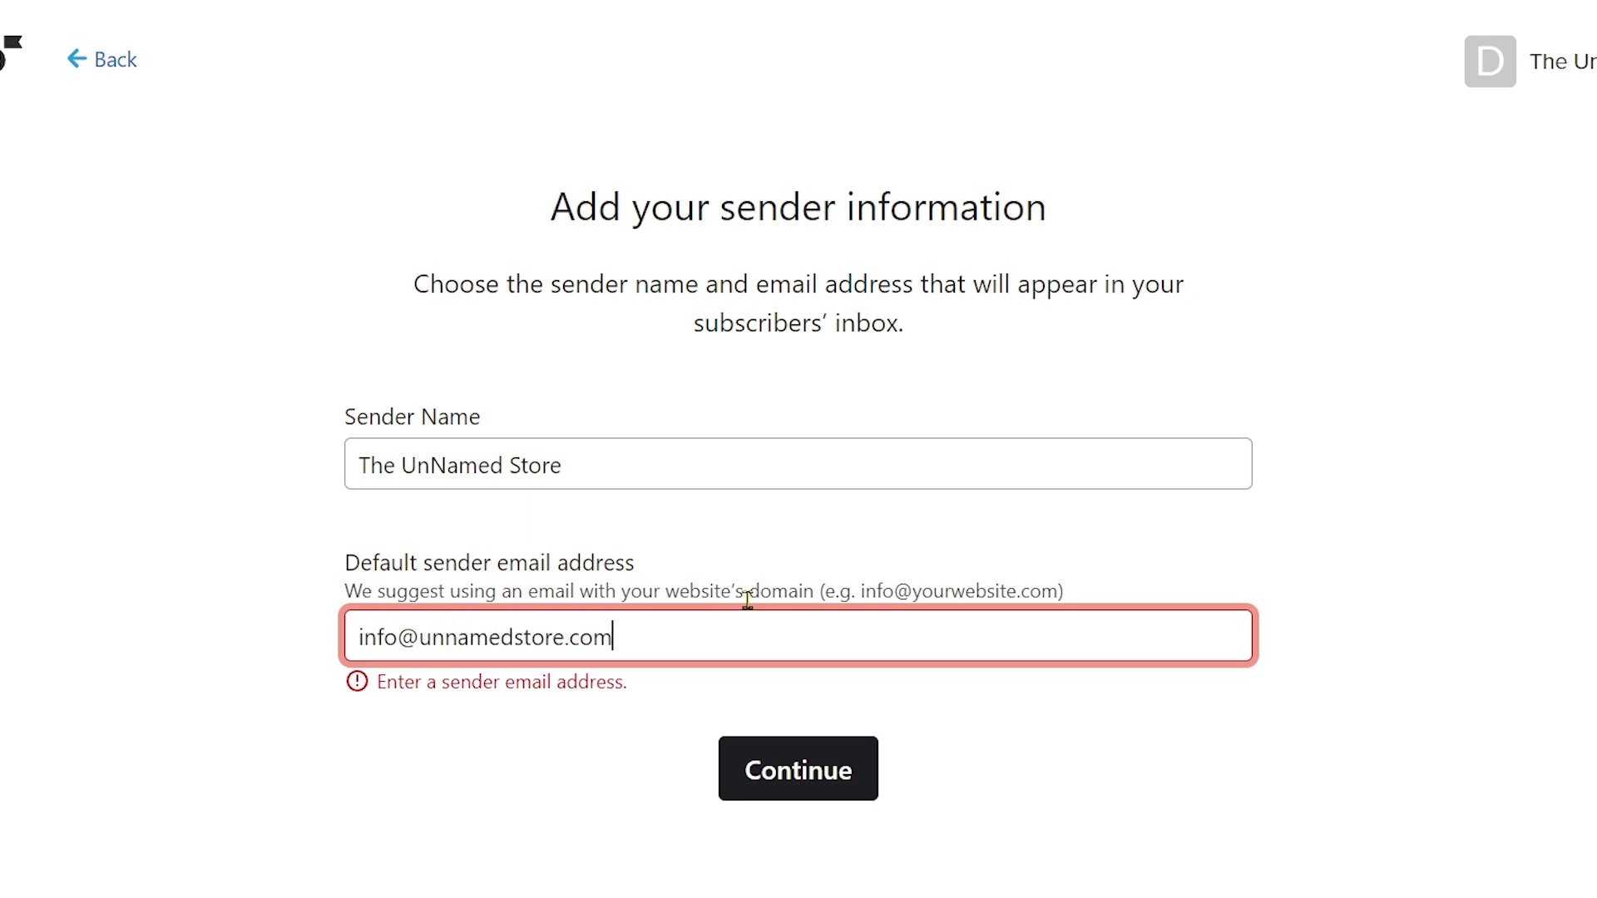
key(ctrl+a)
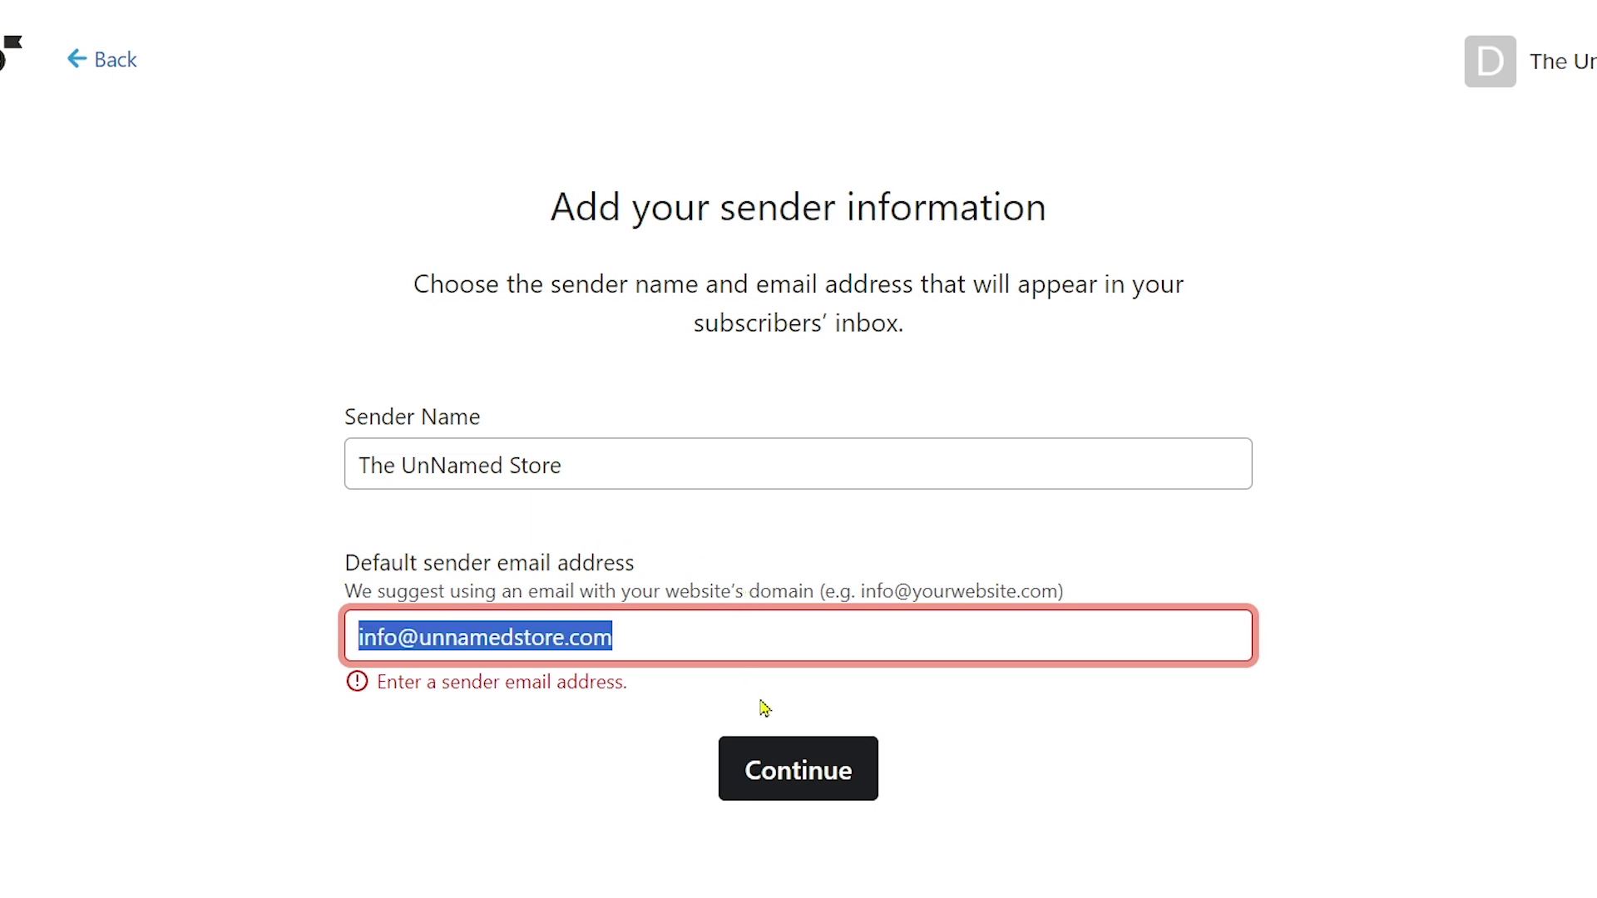
Step: Continue past sender information and choose 'Email only' for reaching subscribers
click(777, 769)
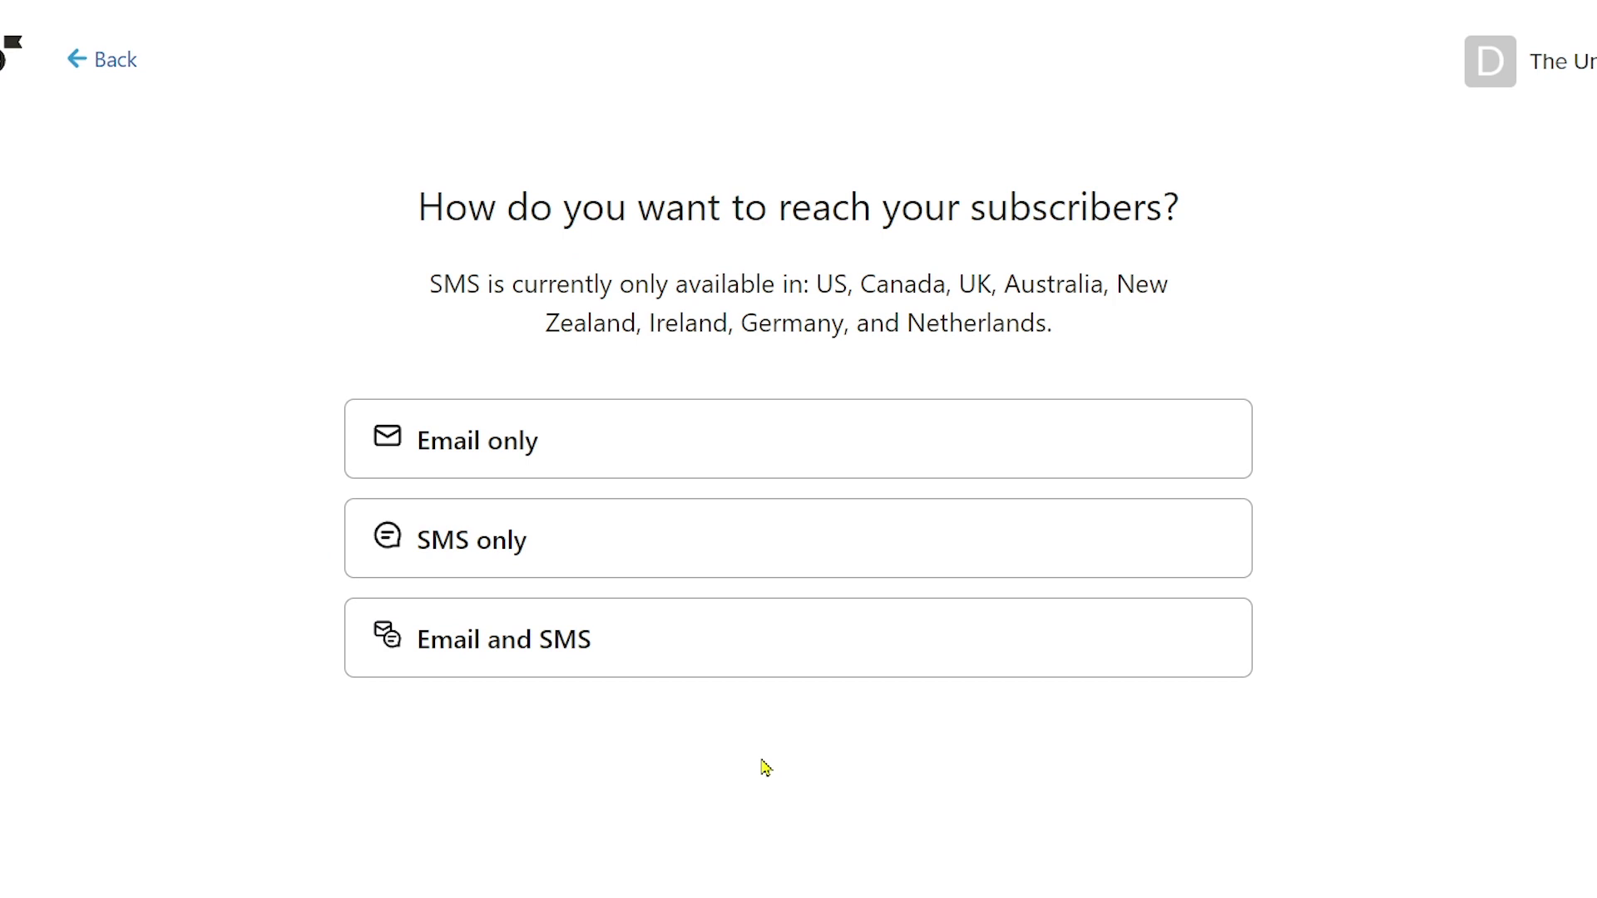
drag(461, 226, 1212, 225)
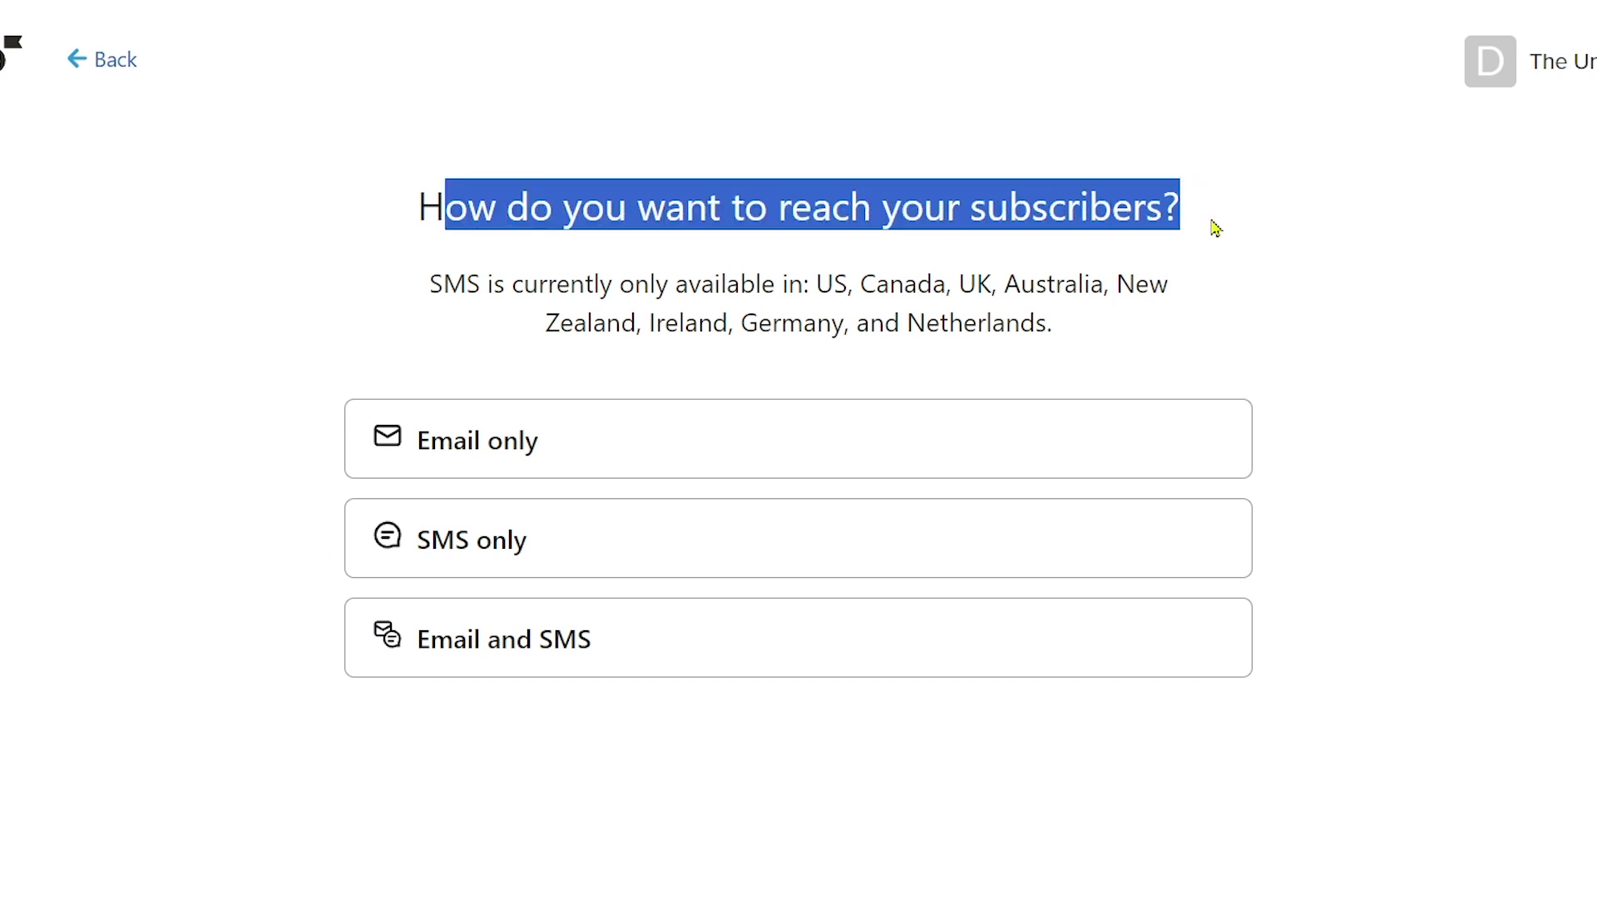
click(1215, 227)
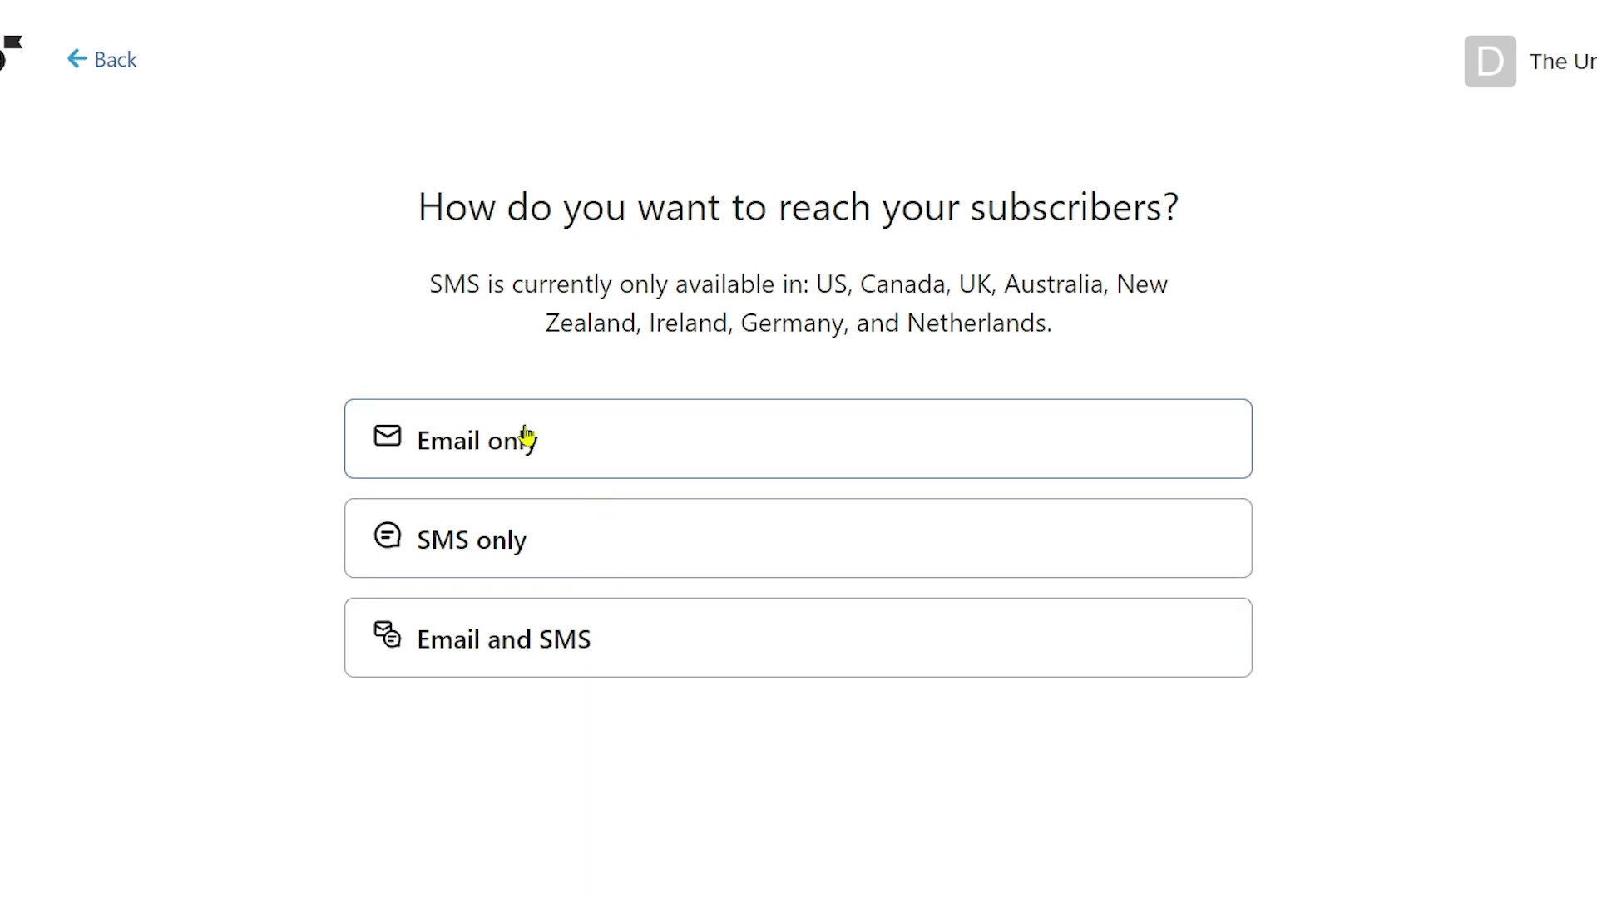
click(569, 436)
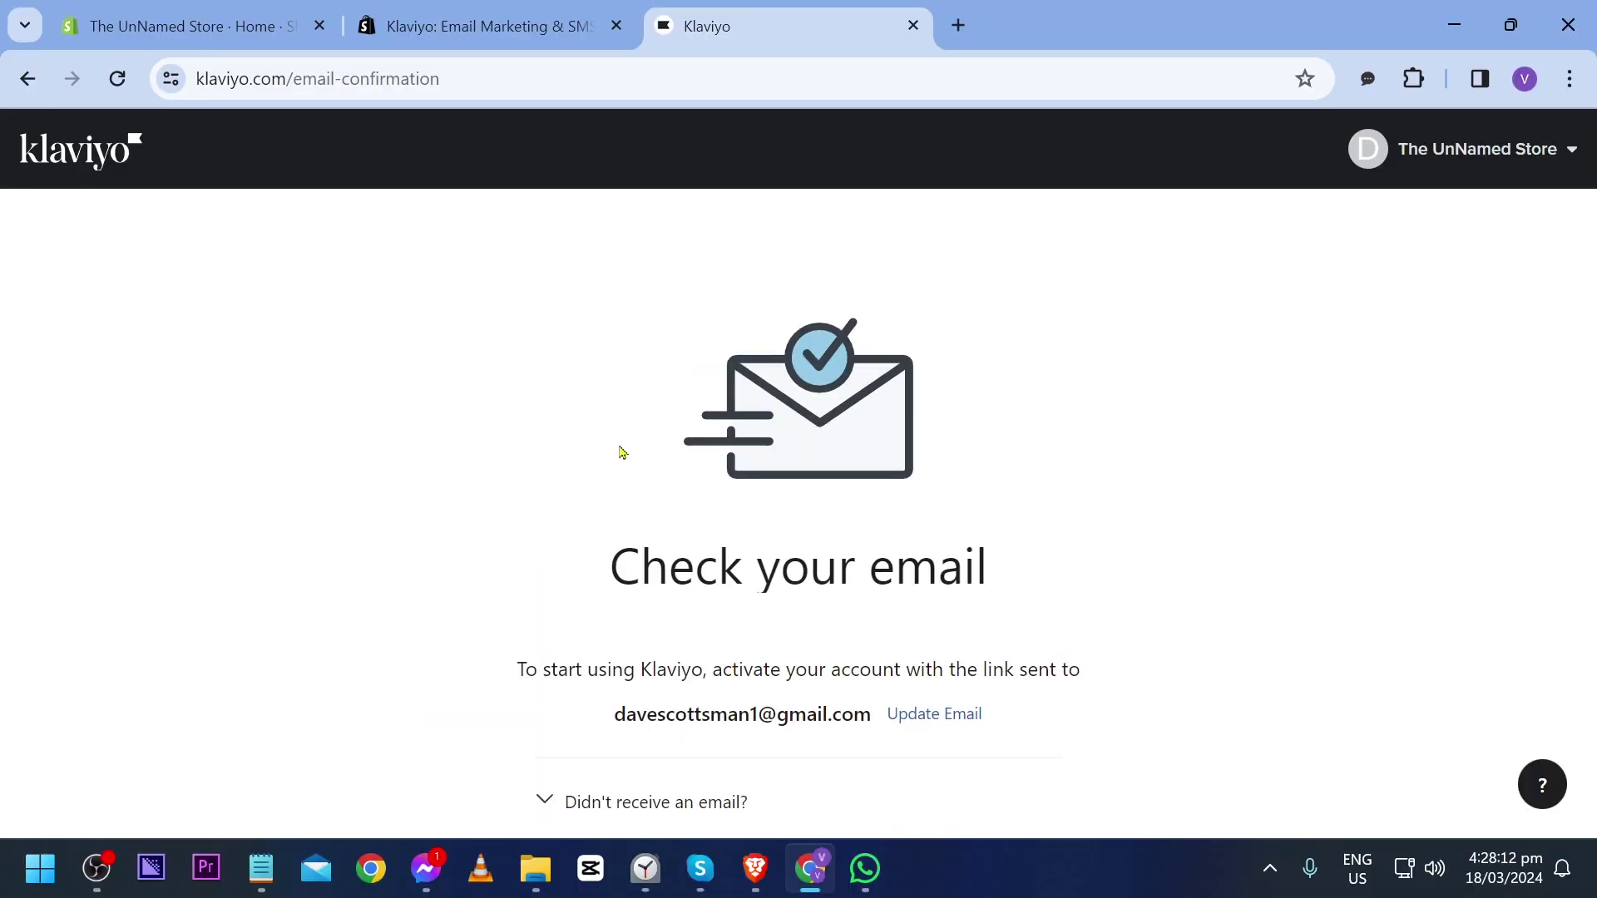
Step: Open Gmail in a new tab and switch to the Google account used for Klaviyo
key(ctrl+t)
text(gma)
key(Return)
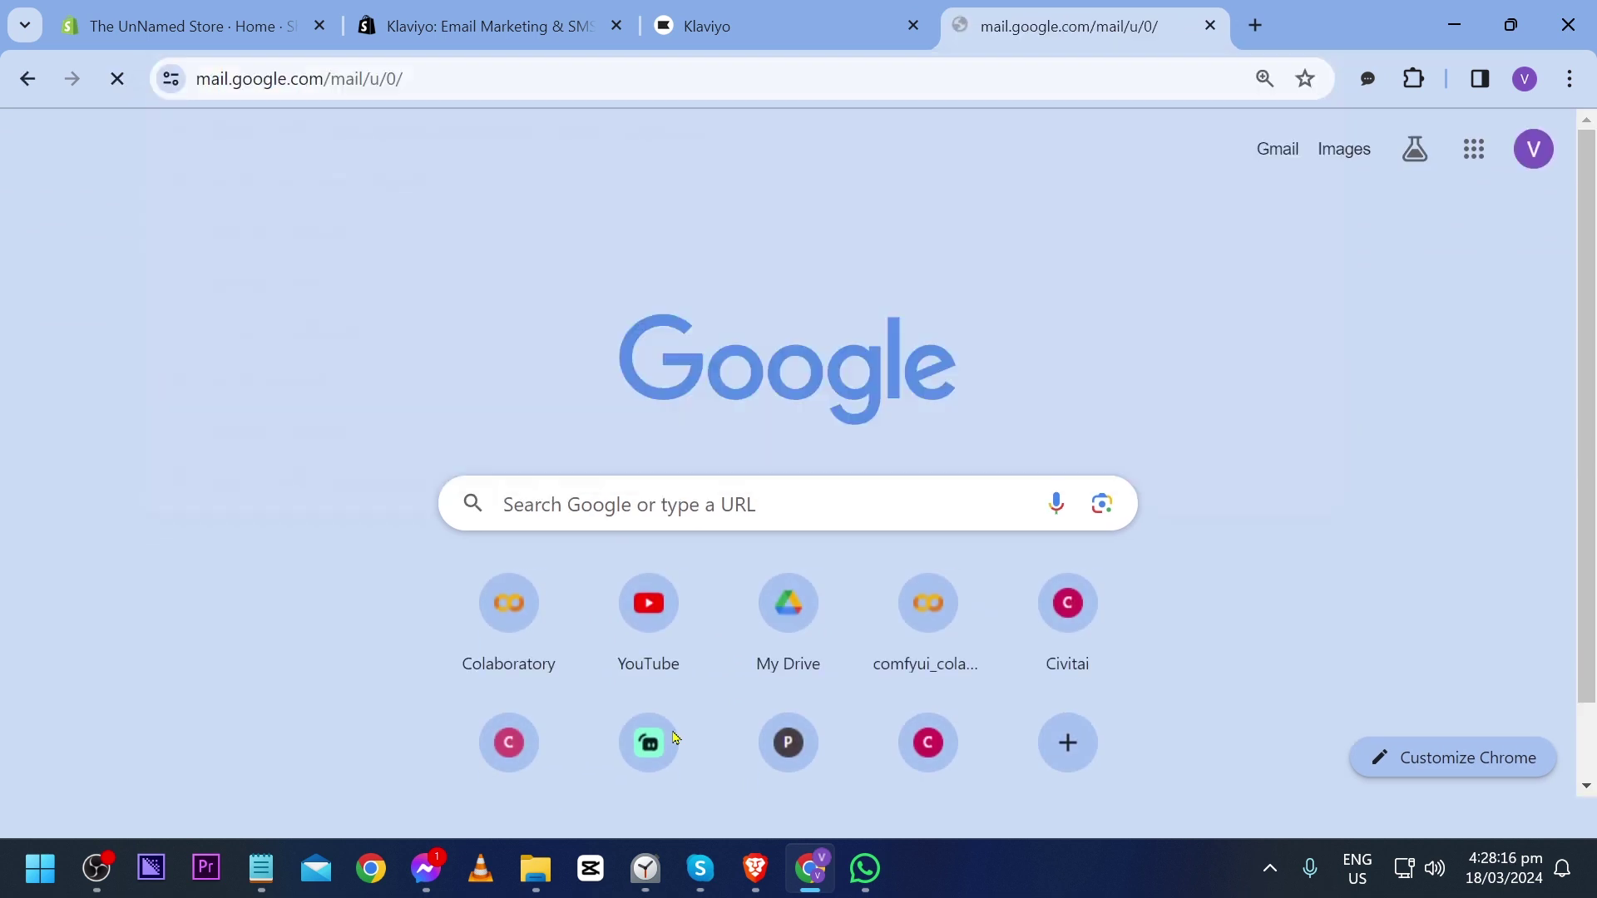
click(1550, 152)
scroll(1253, 678, down, 3)
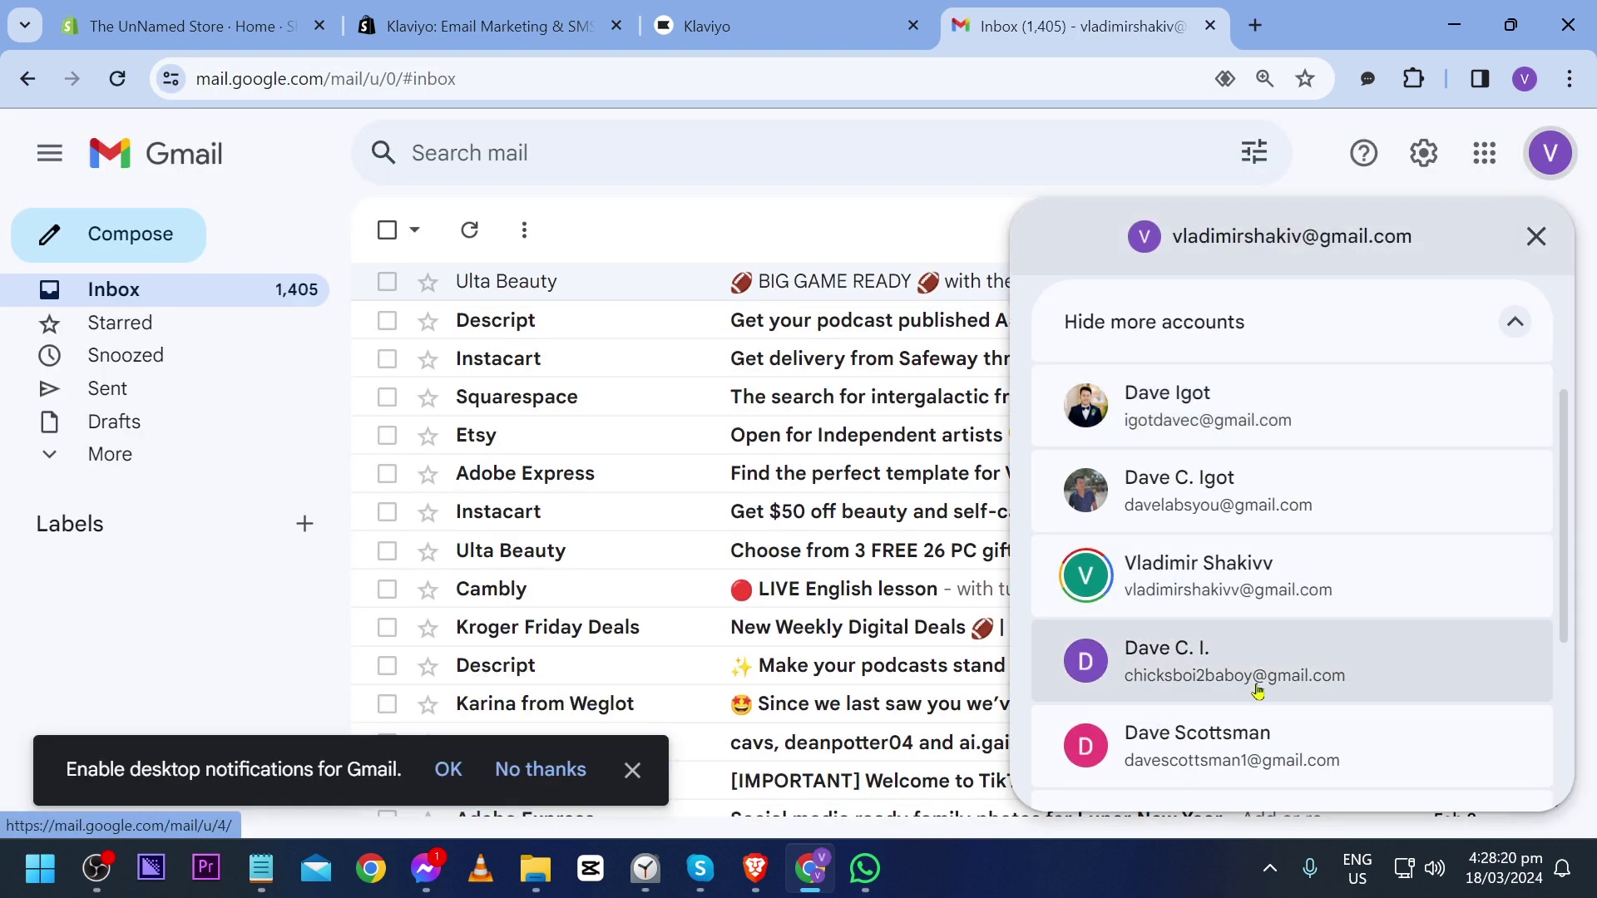
click(1215, 677)
click(1034, 25)
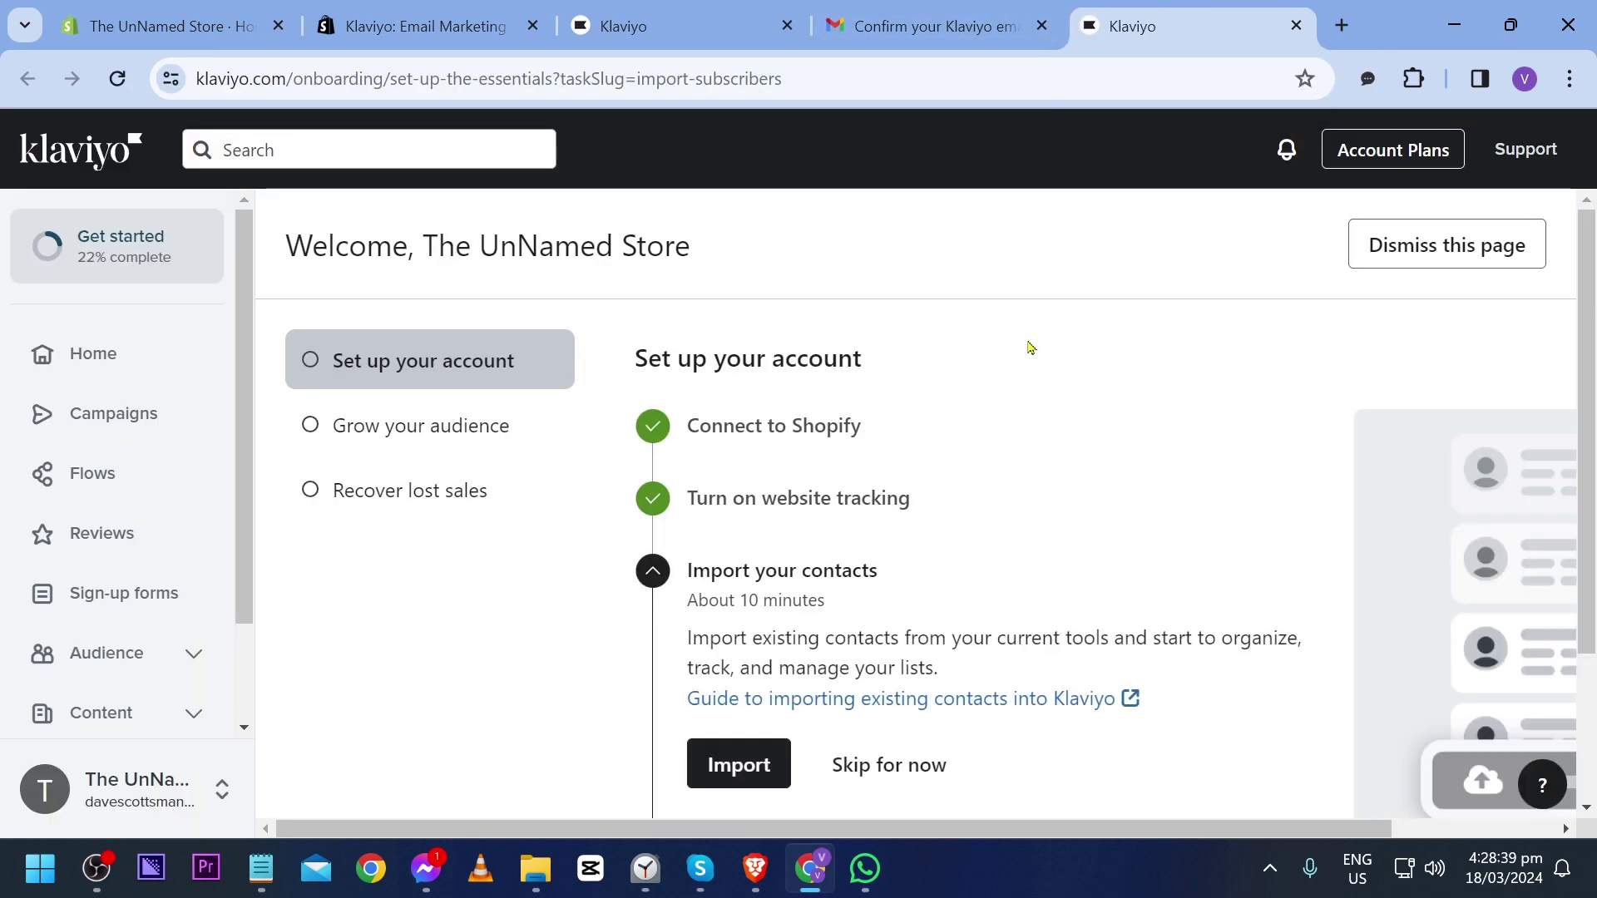
scroll(1027, 346, down, 2)
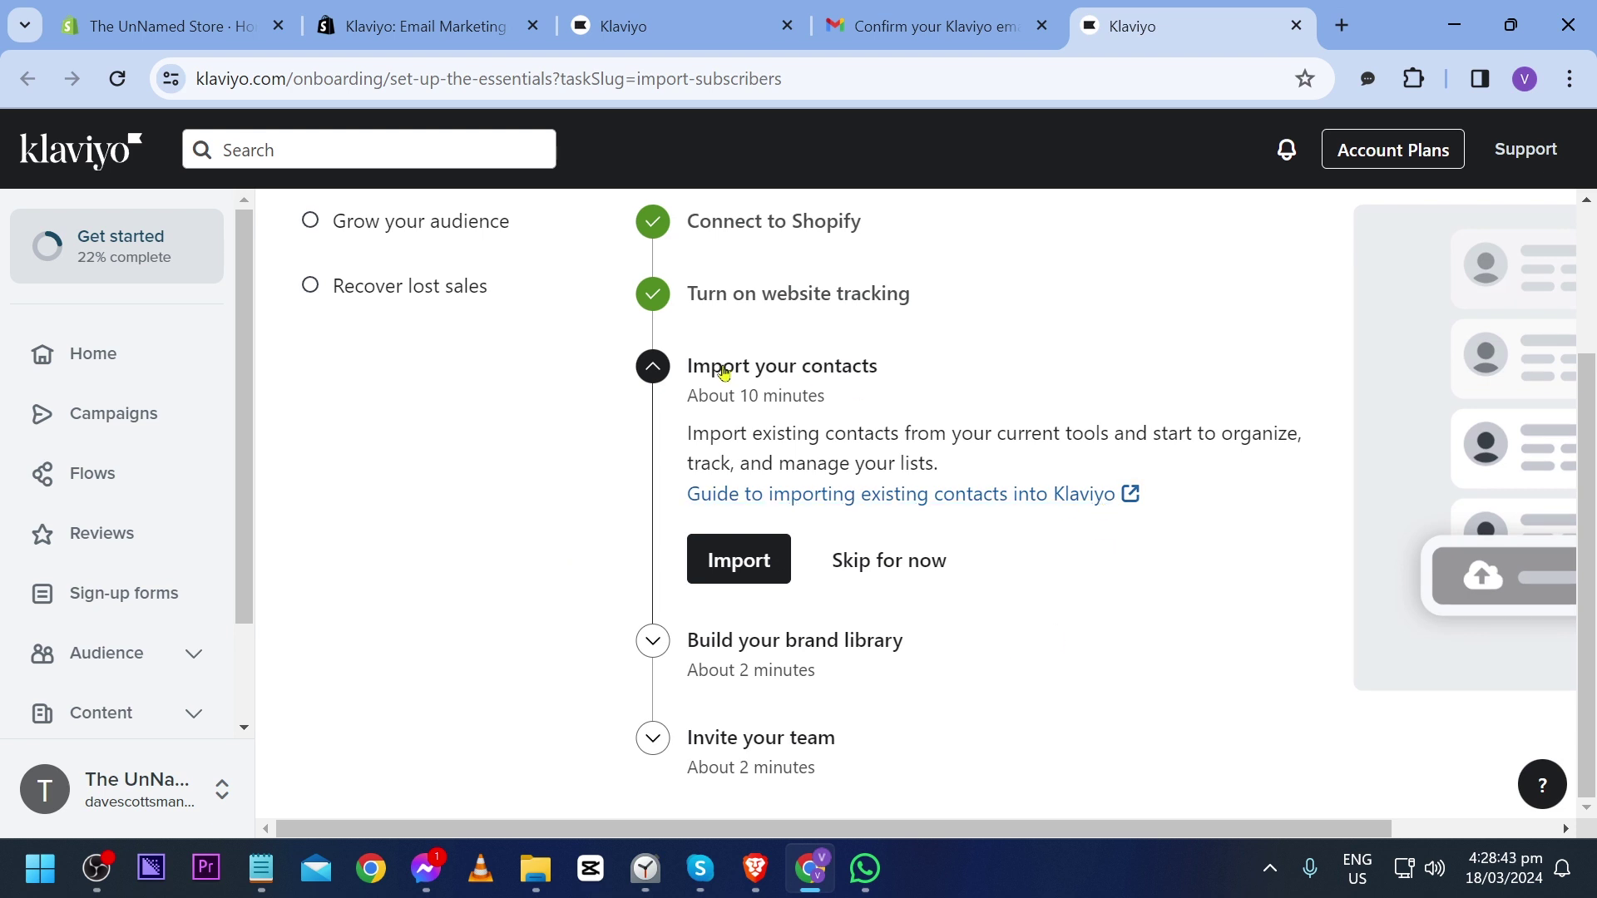
Step: Skip importing contacts and expand the Invite your team task
drag(723, 374, 881, 386)
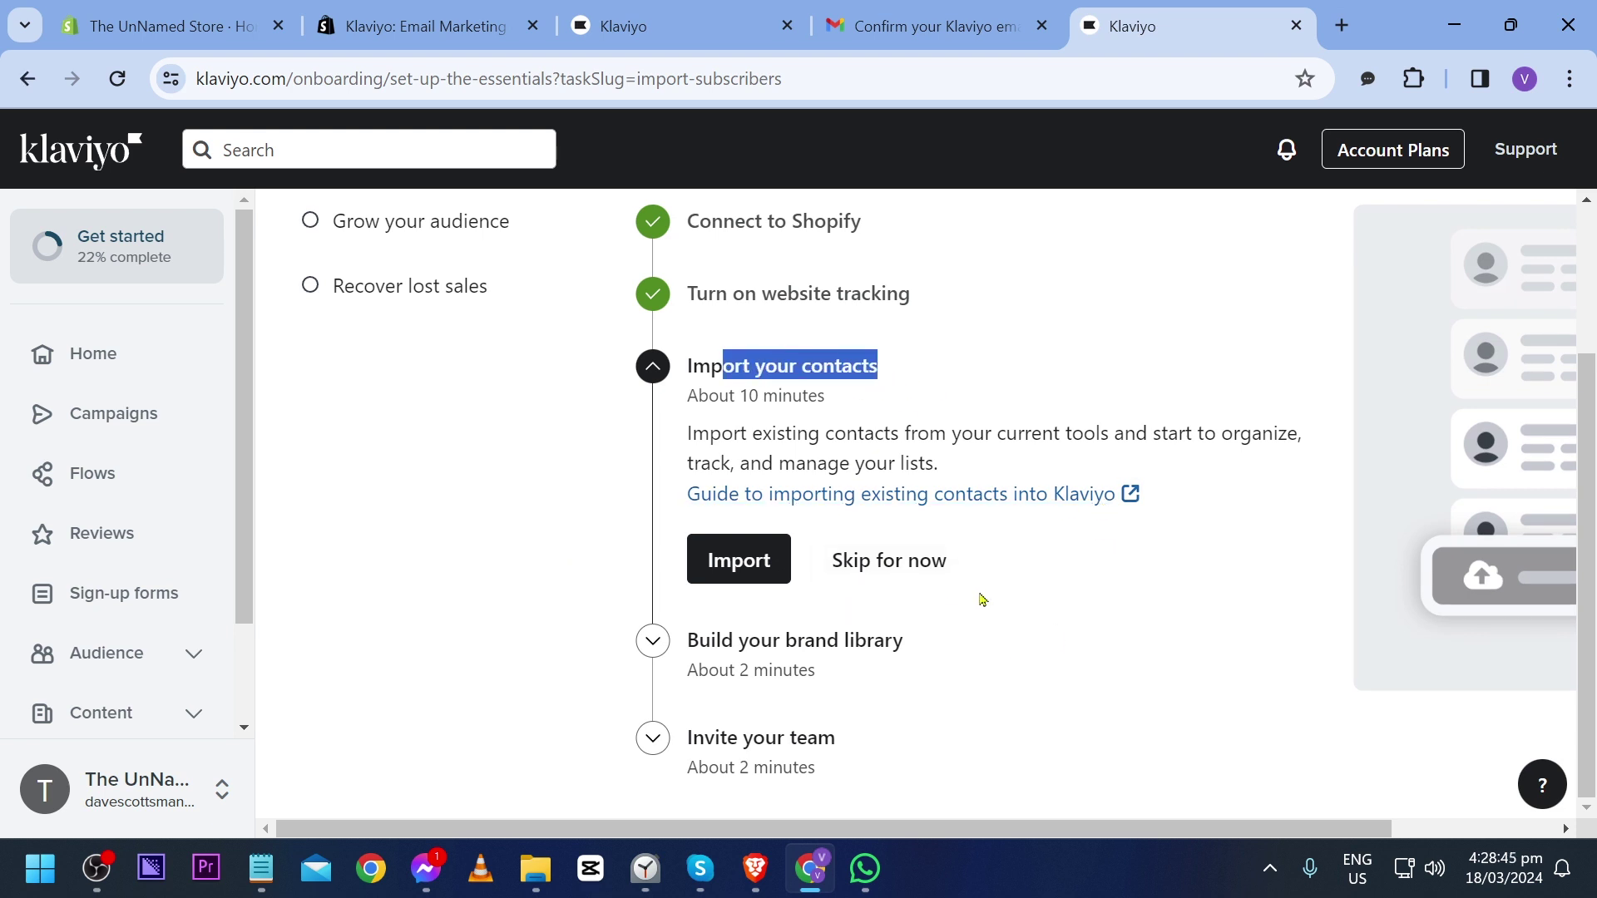
click(922, 561)
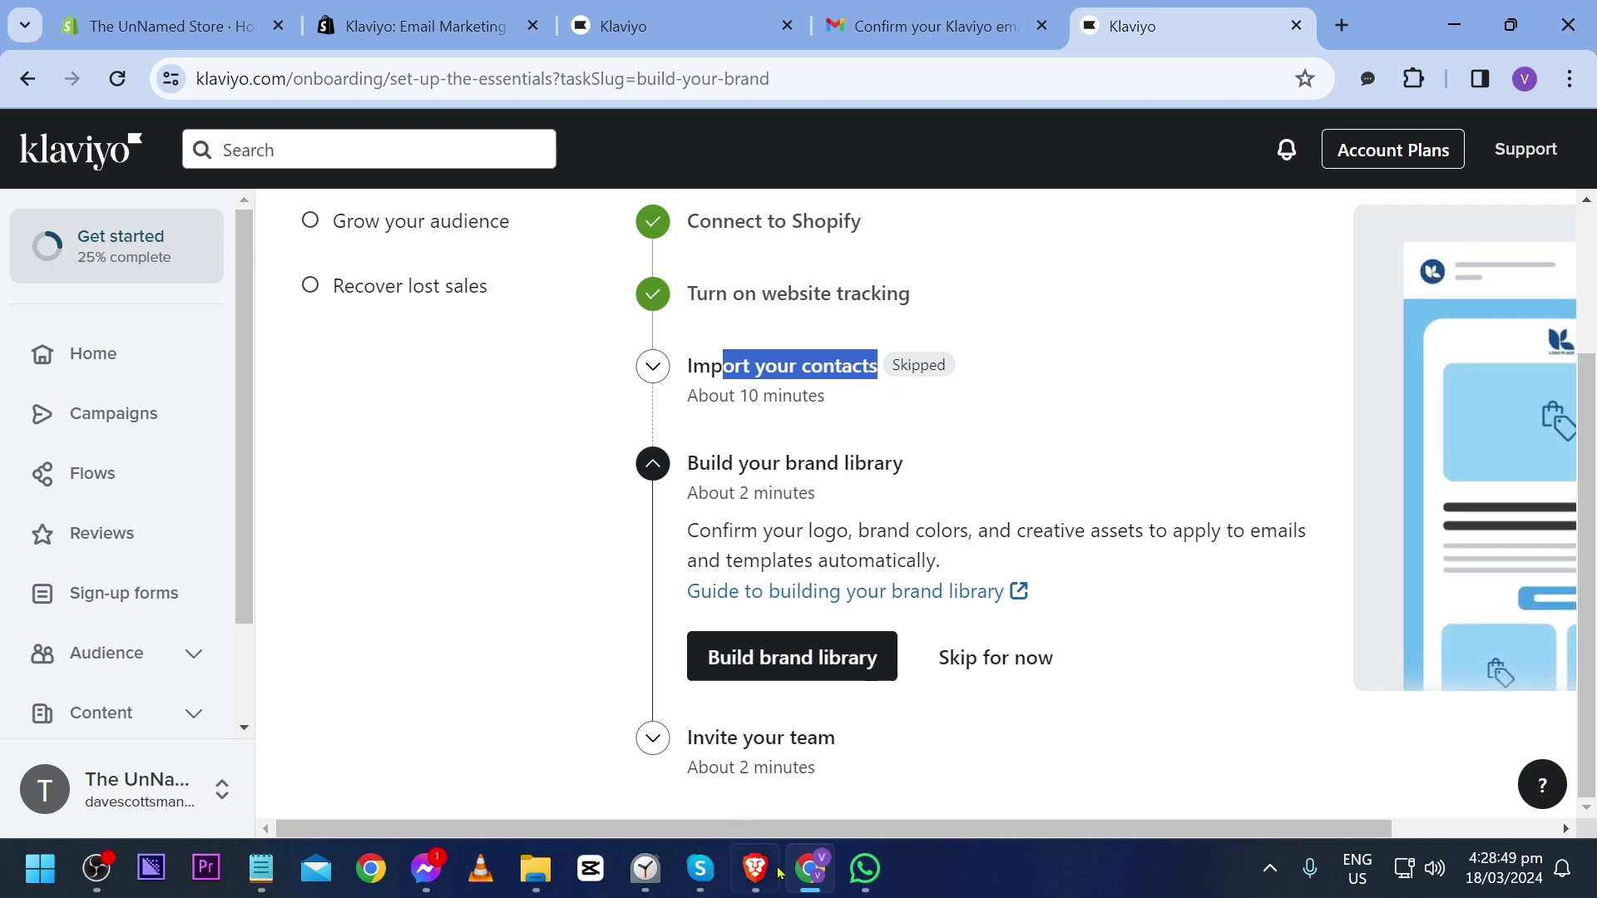
click(819, 742)
Step: Skip inviting the team, then have the new form add email sign-ups to the Preview List
click(850, 760)
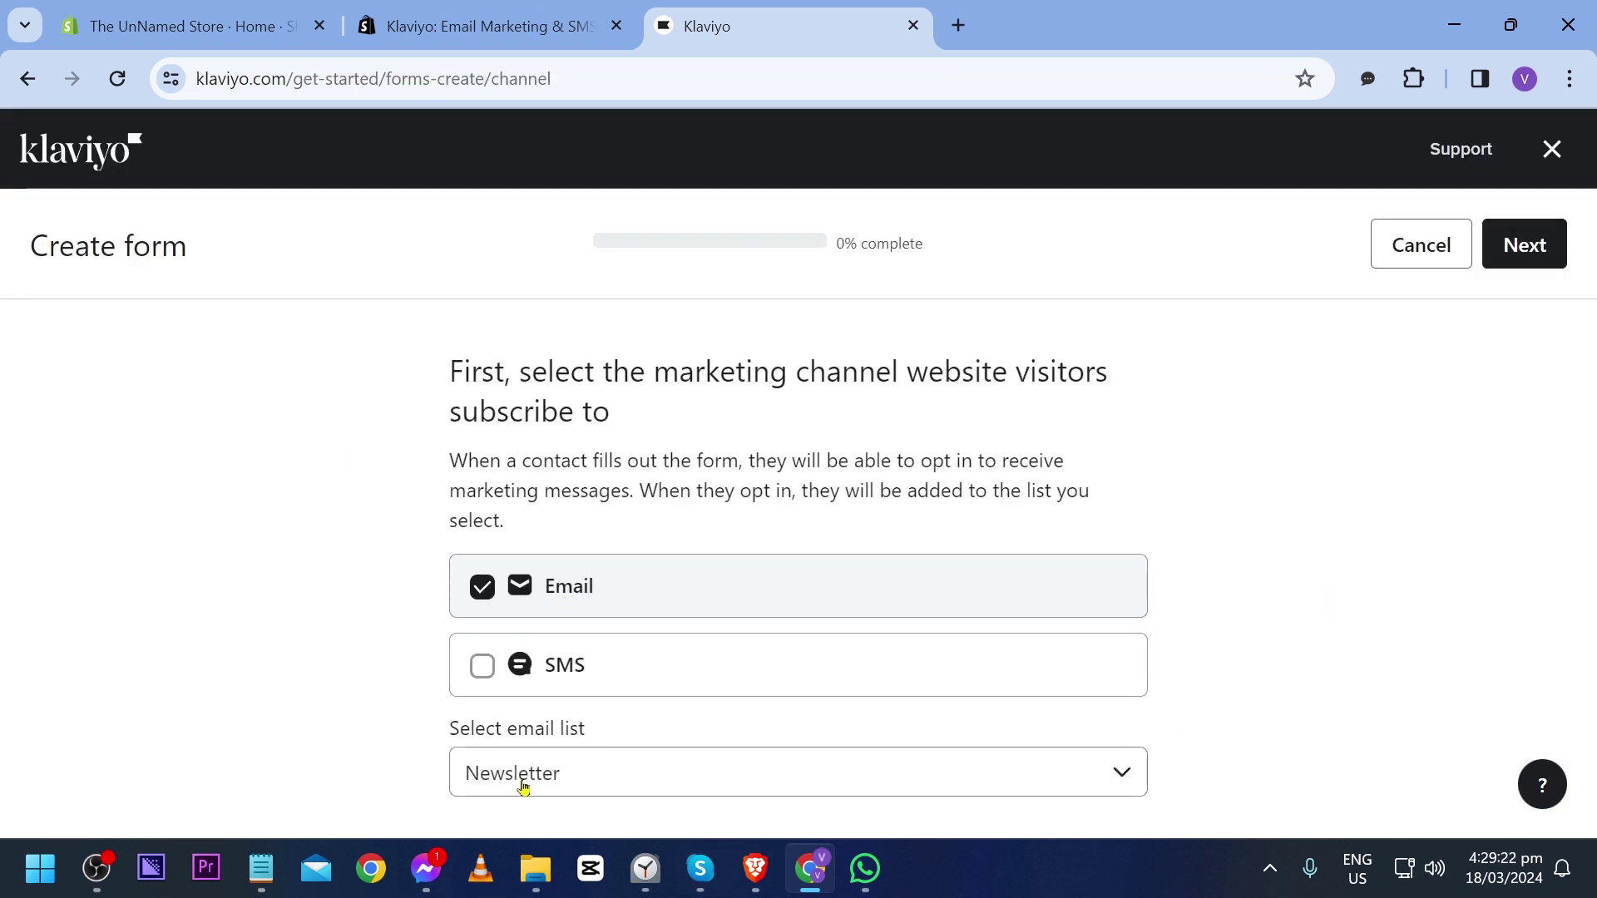
click(649, 786)
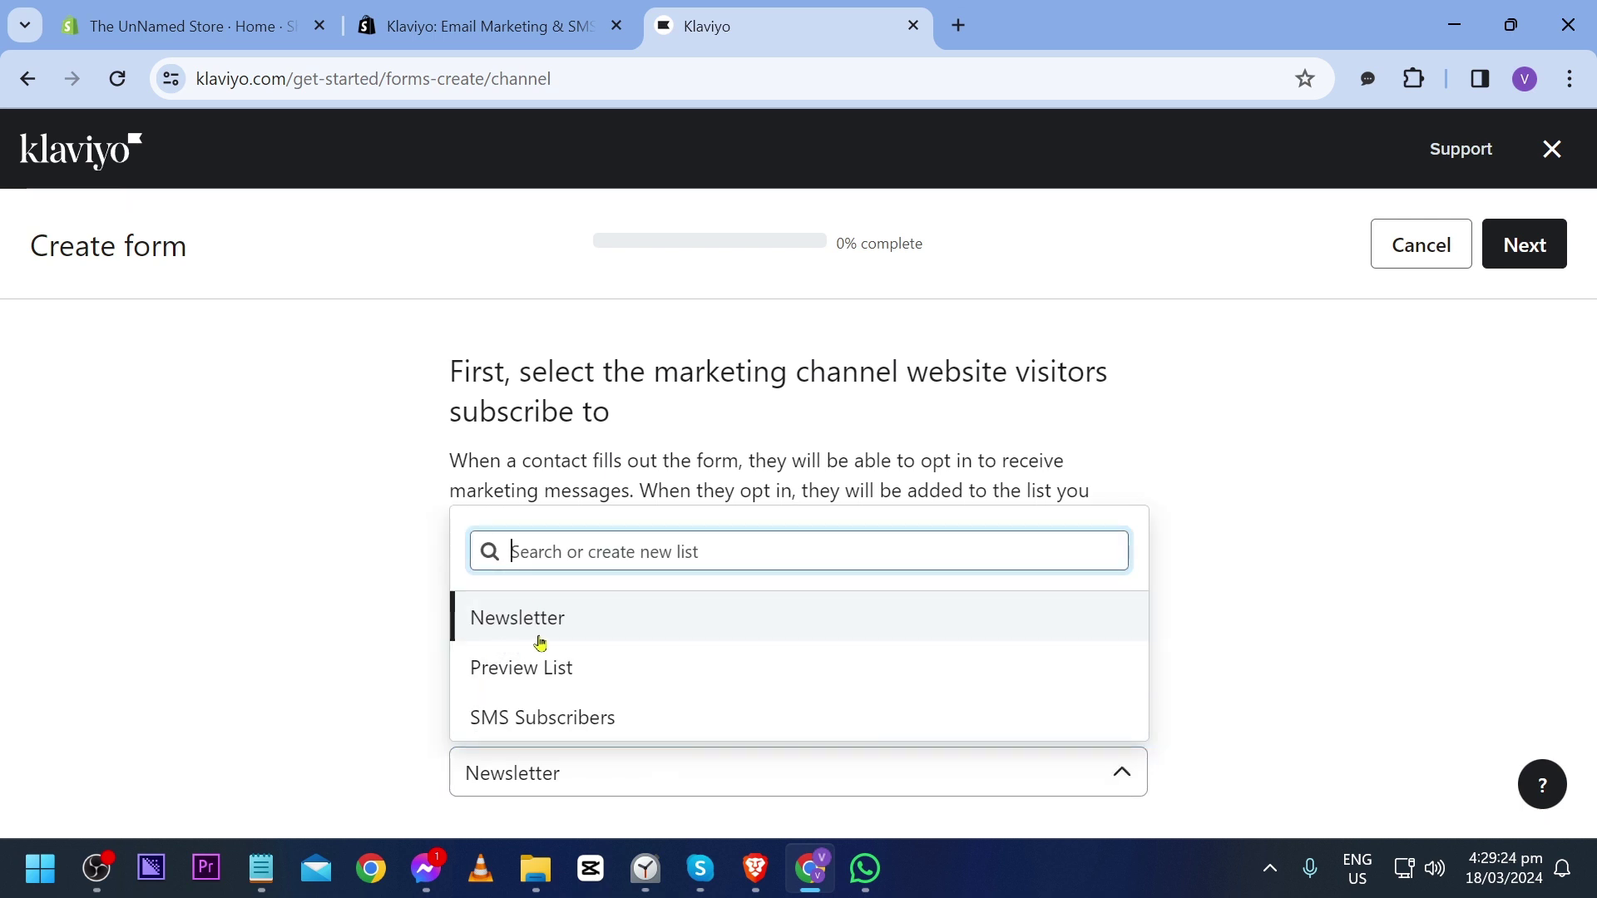
click(644, 673)
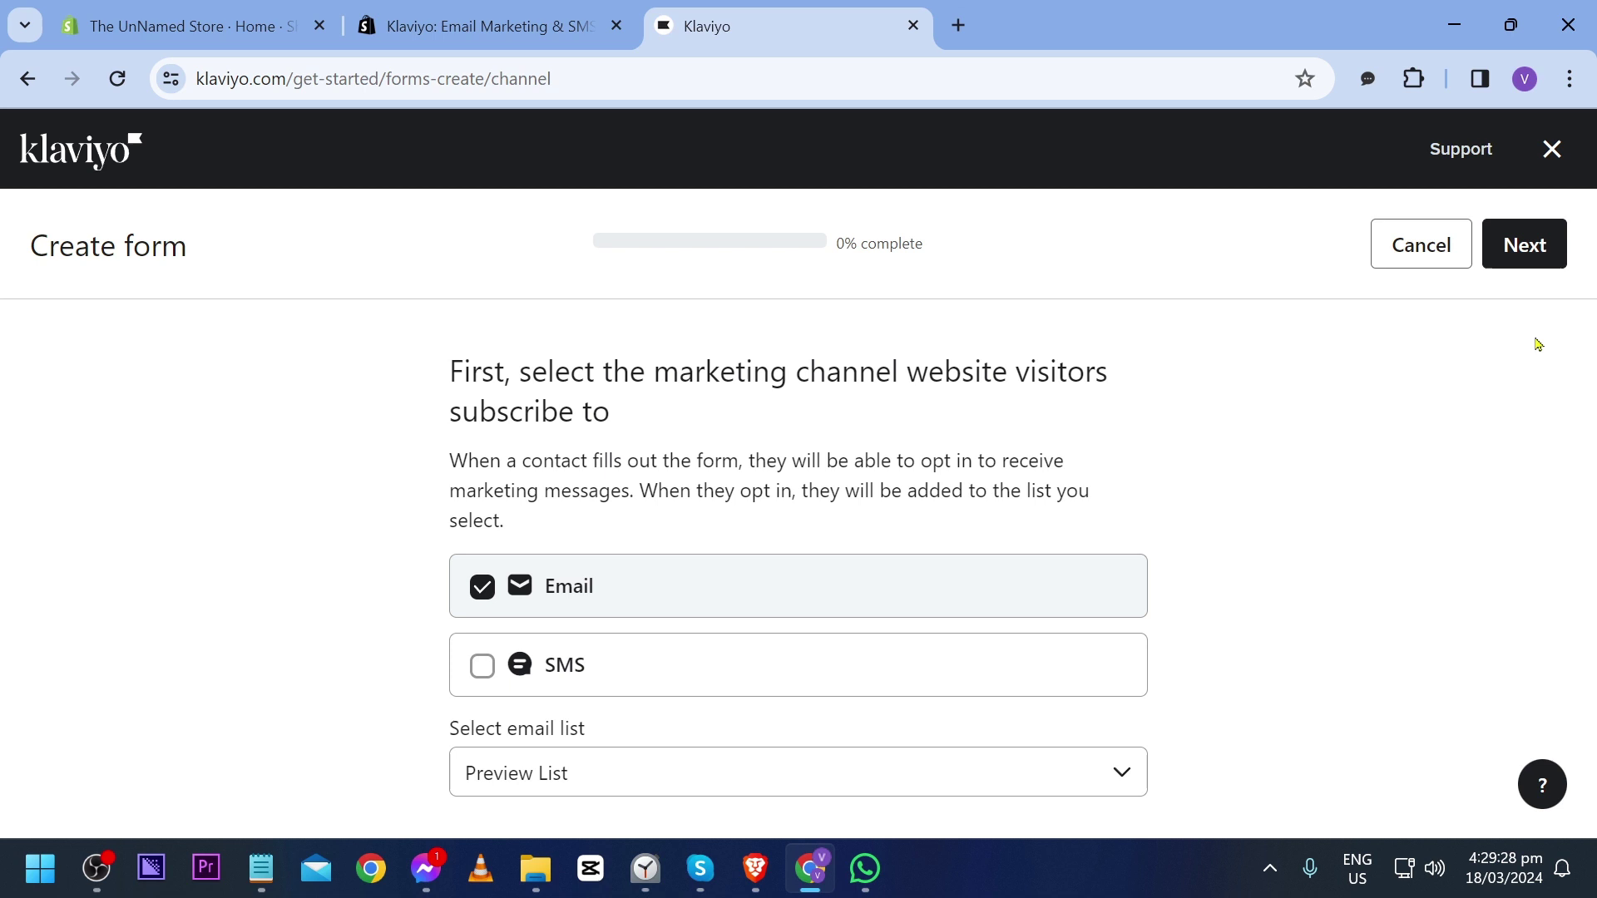
click(1524, 245)
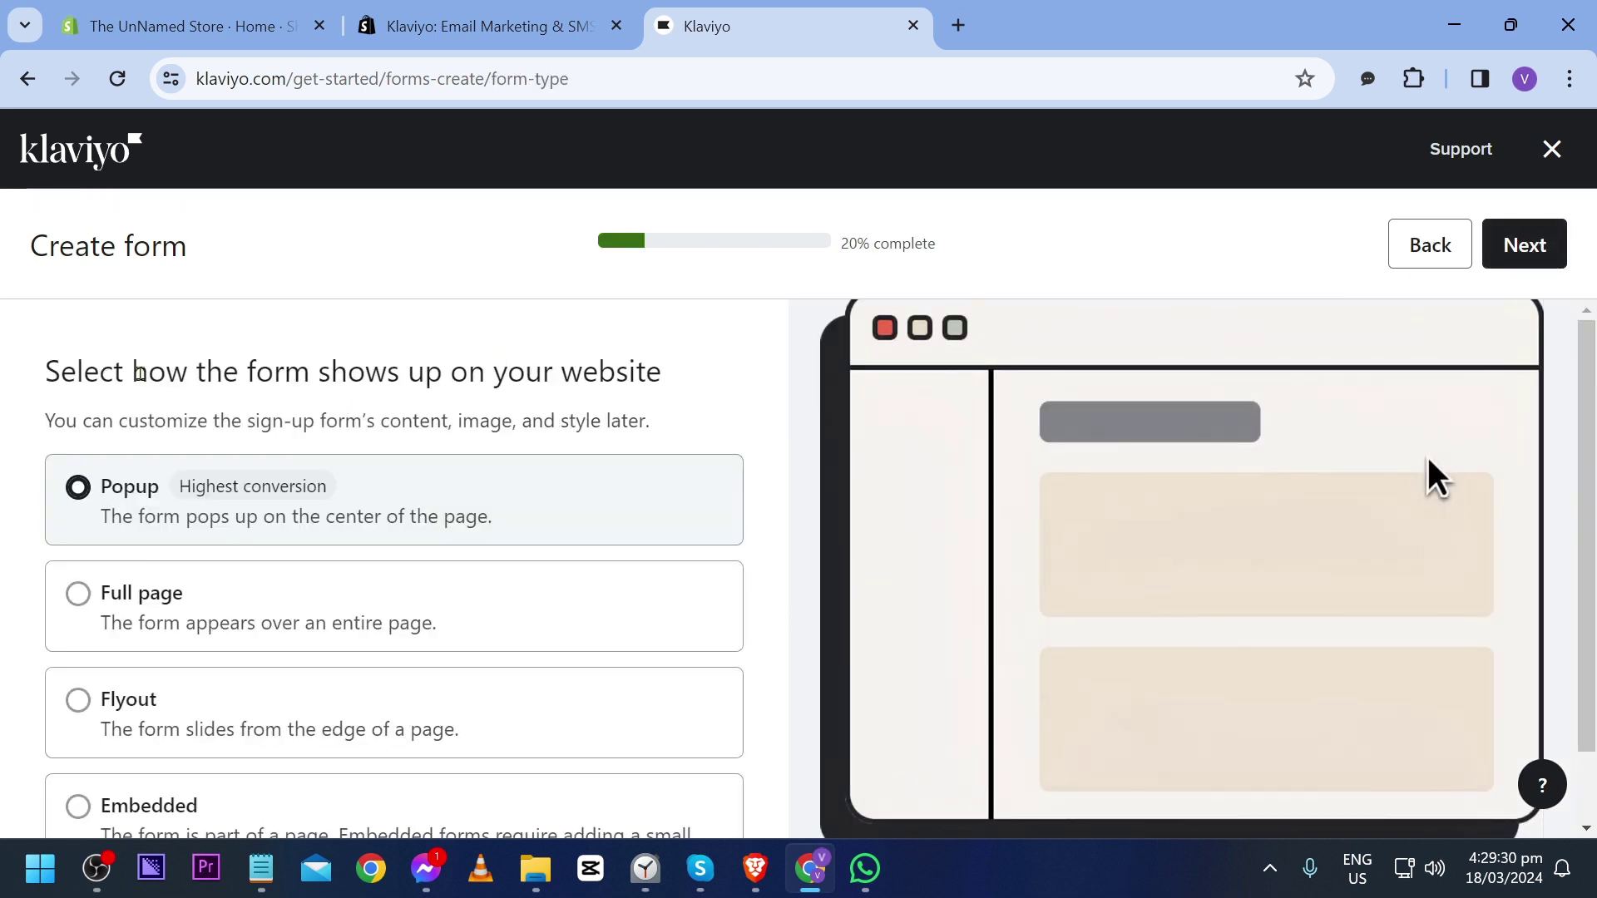
Step: Keep the Popup form type, with no teaser and no sign-up coupon
drag(140, 375, 485, 375)
click(197, 415)
scroll(305, 387, down, 1)
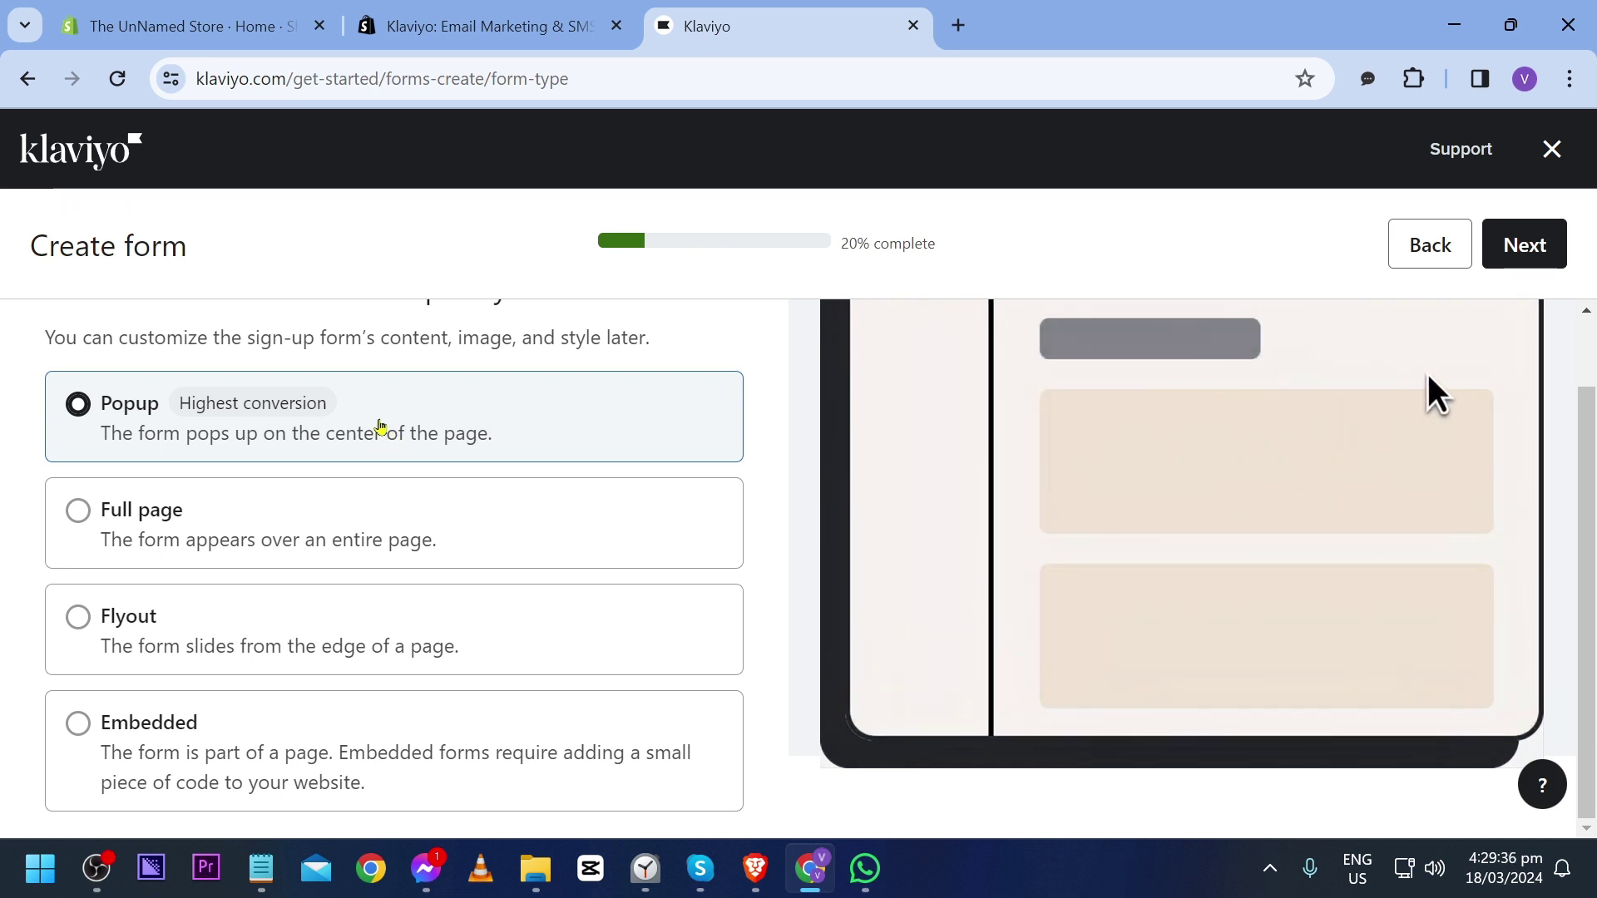
click(1525, 245)
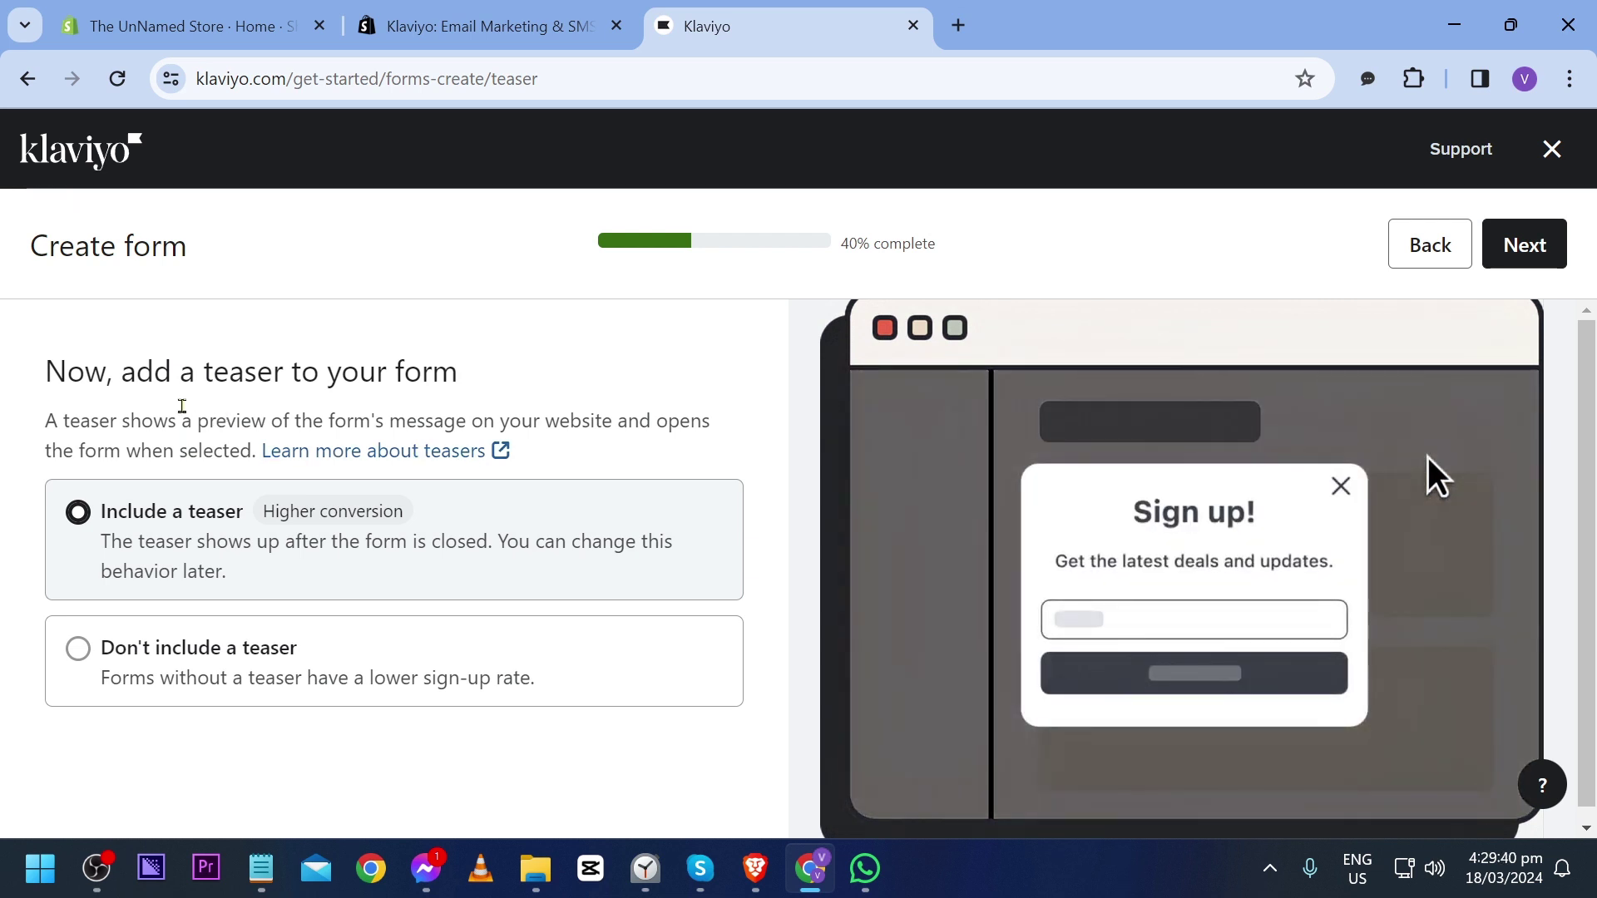
click(242, 652)
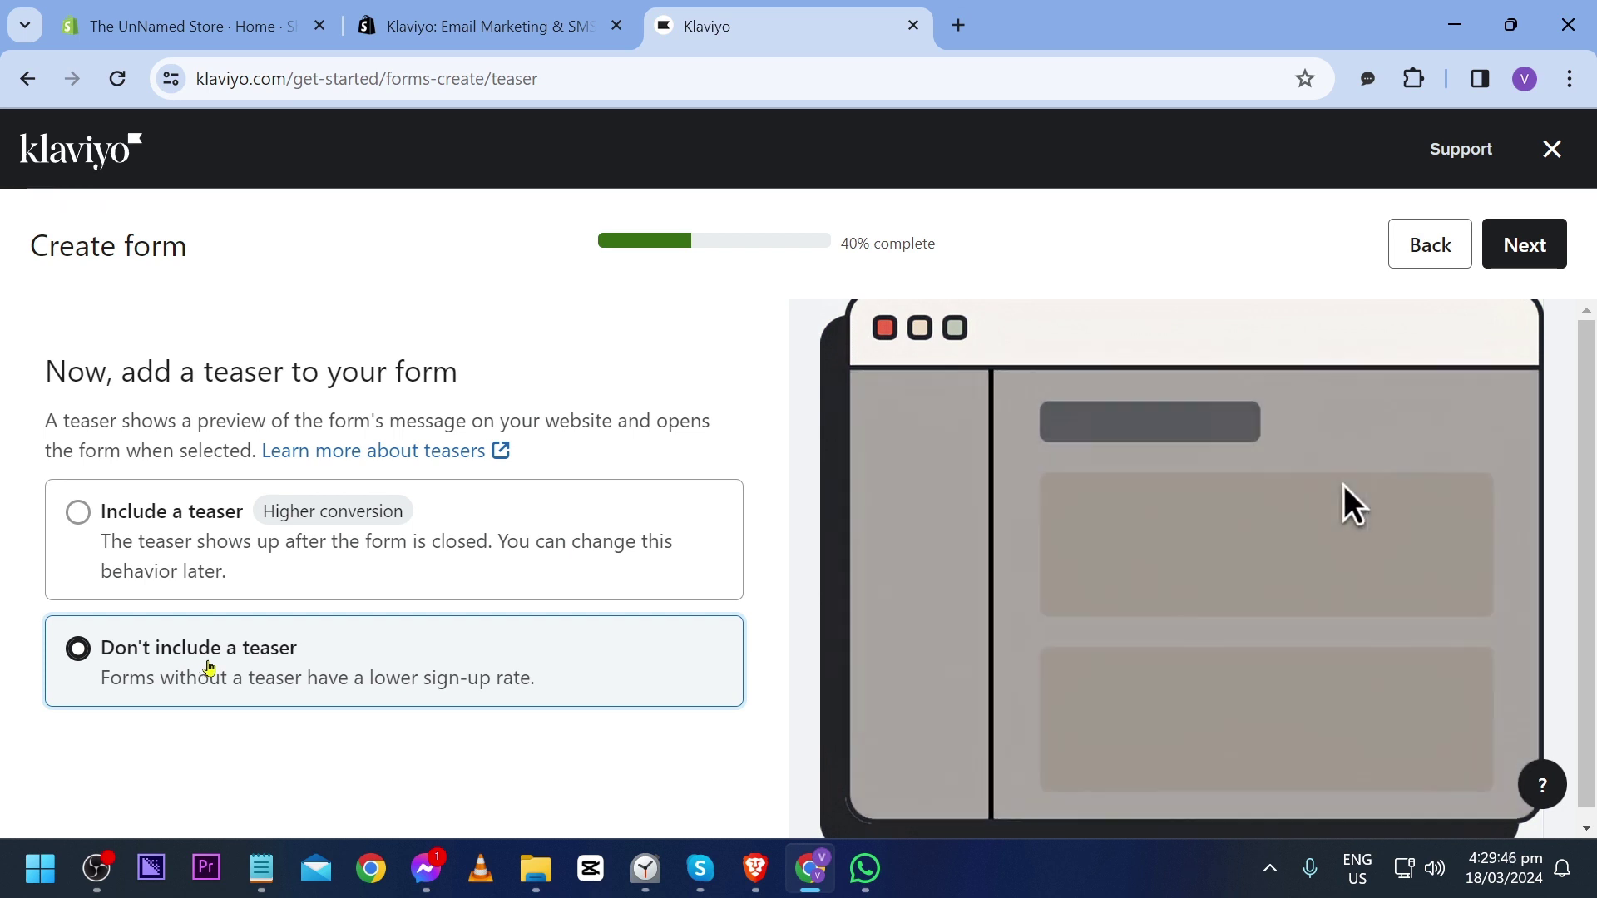
click(1525, 245)
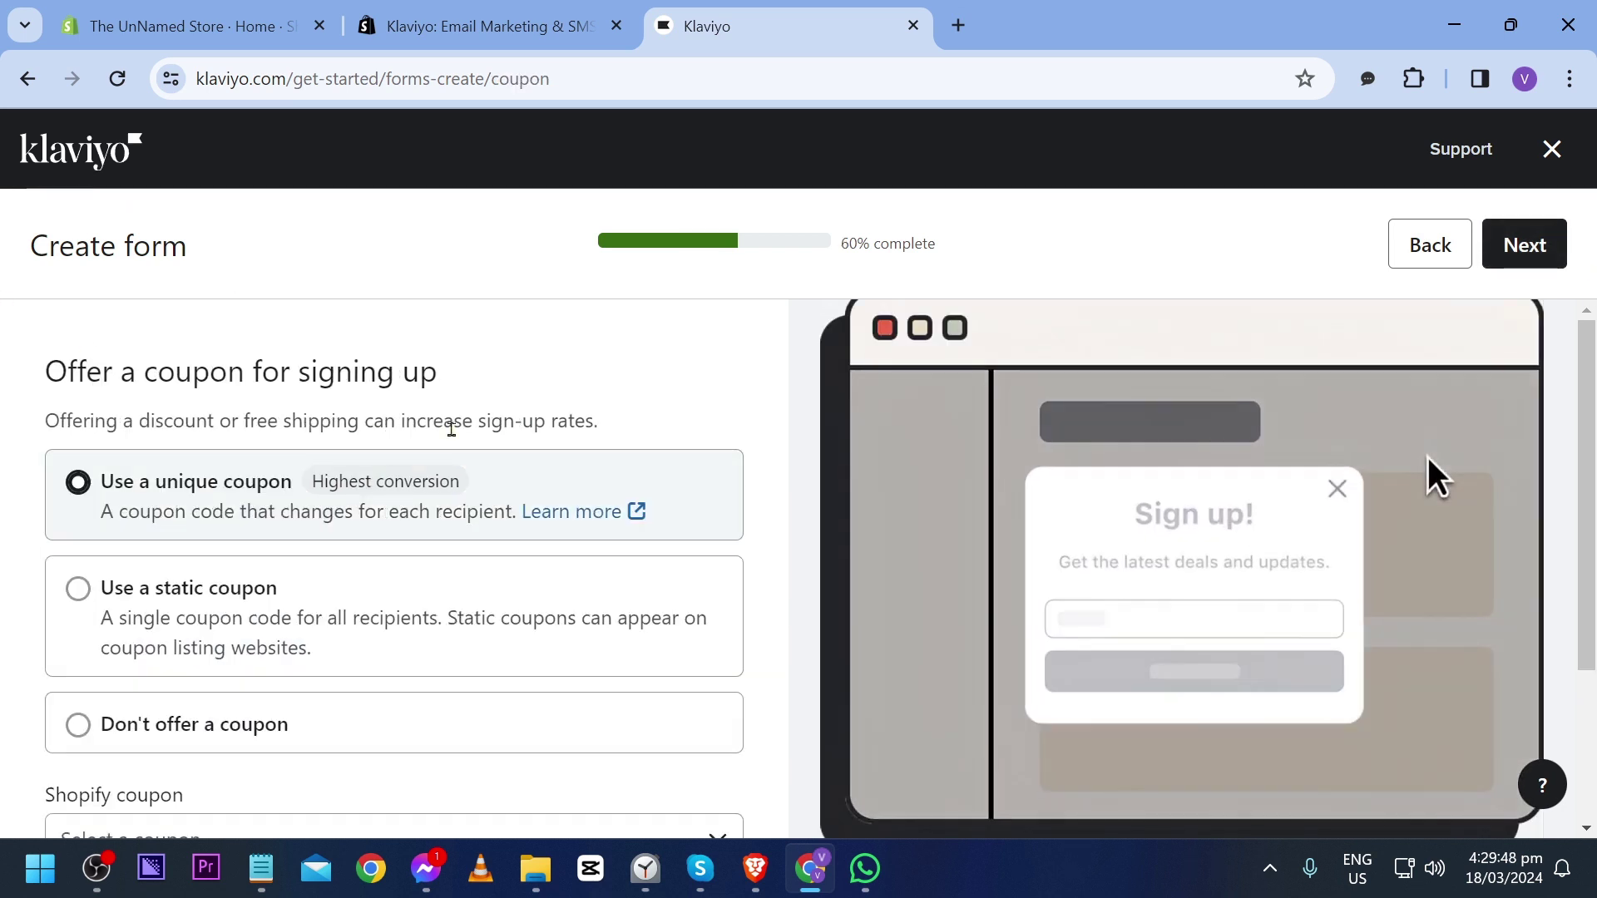
click(271, 740)
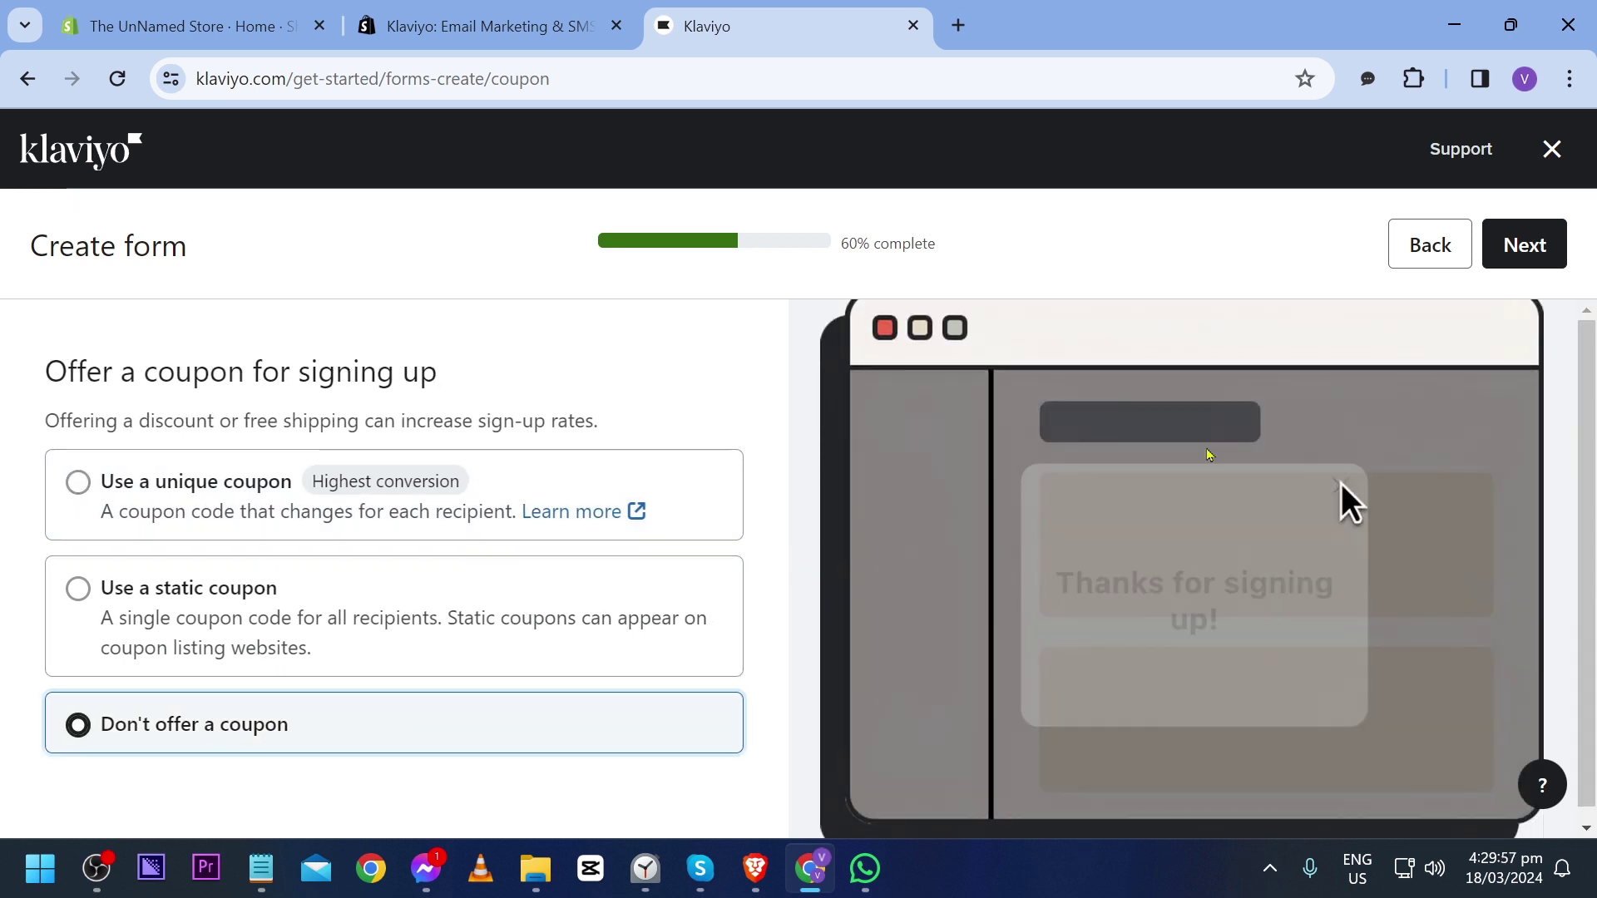
click(1537, 264)
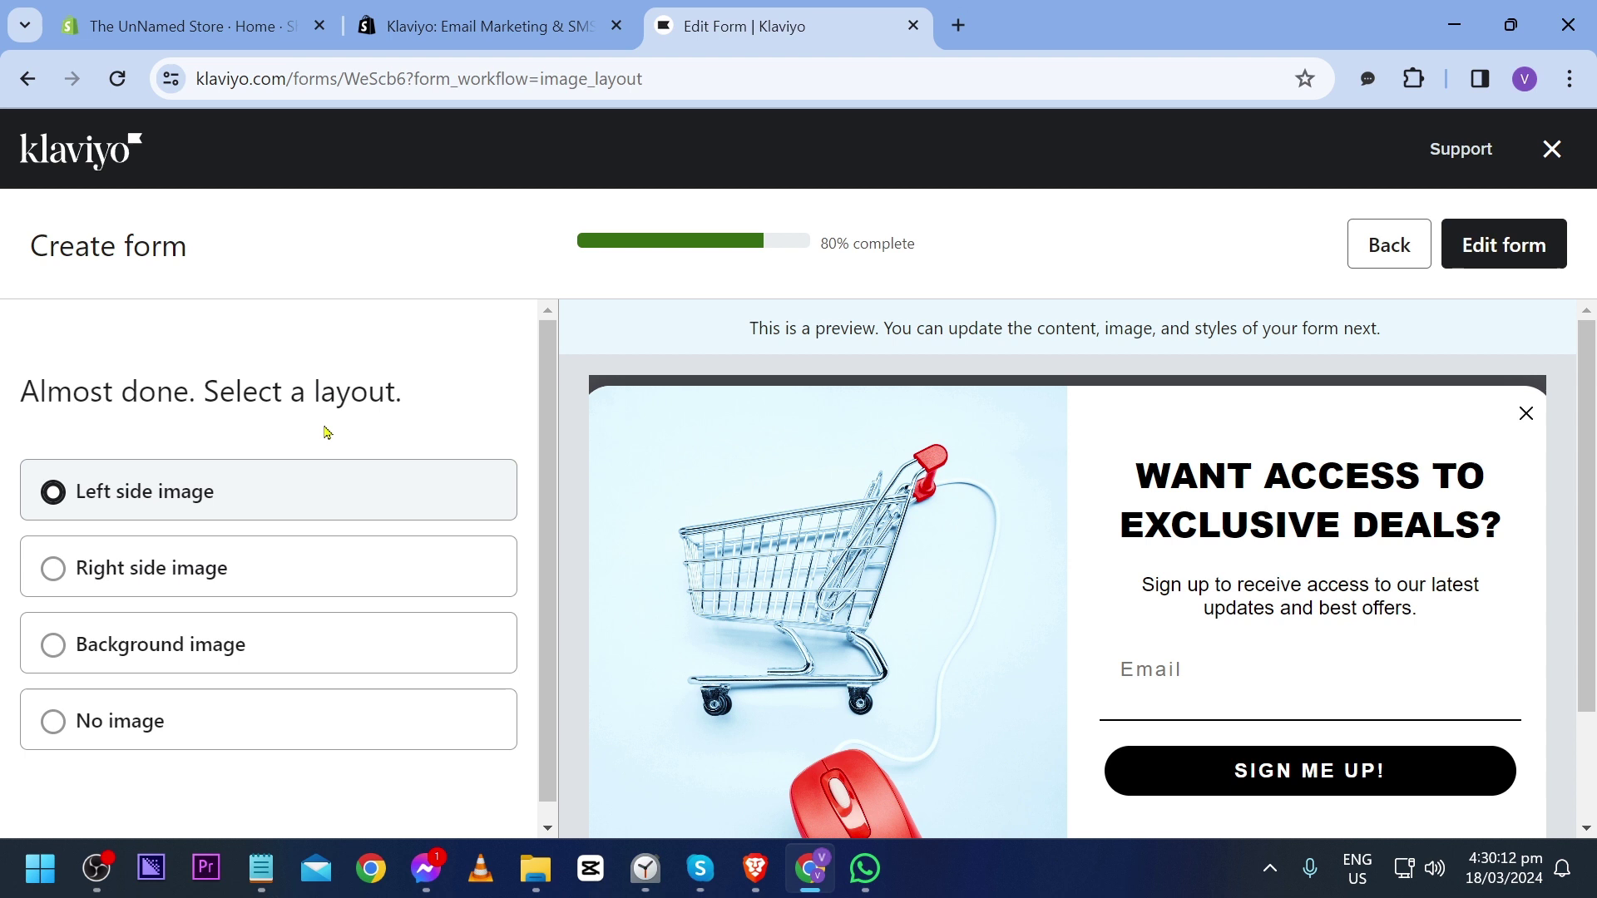
Step: Keep the Left side image layout and open the Email Popup in the full editor
scroll(1445, 506, down, 2)
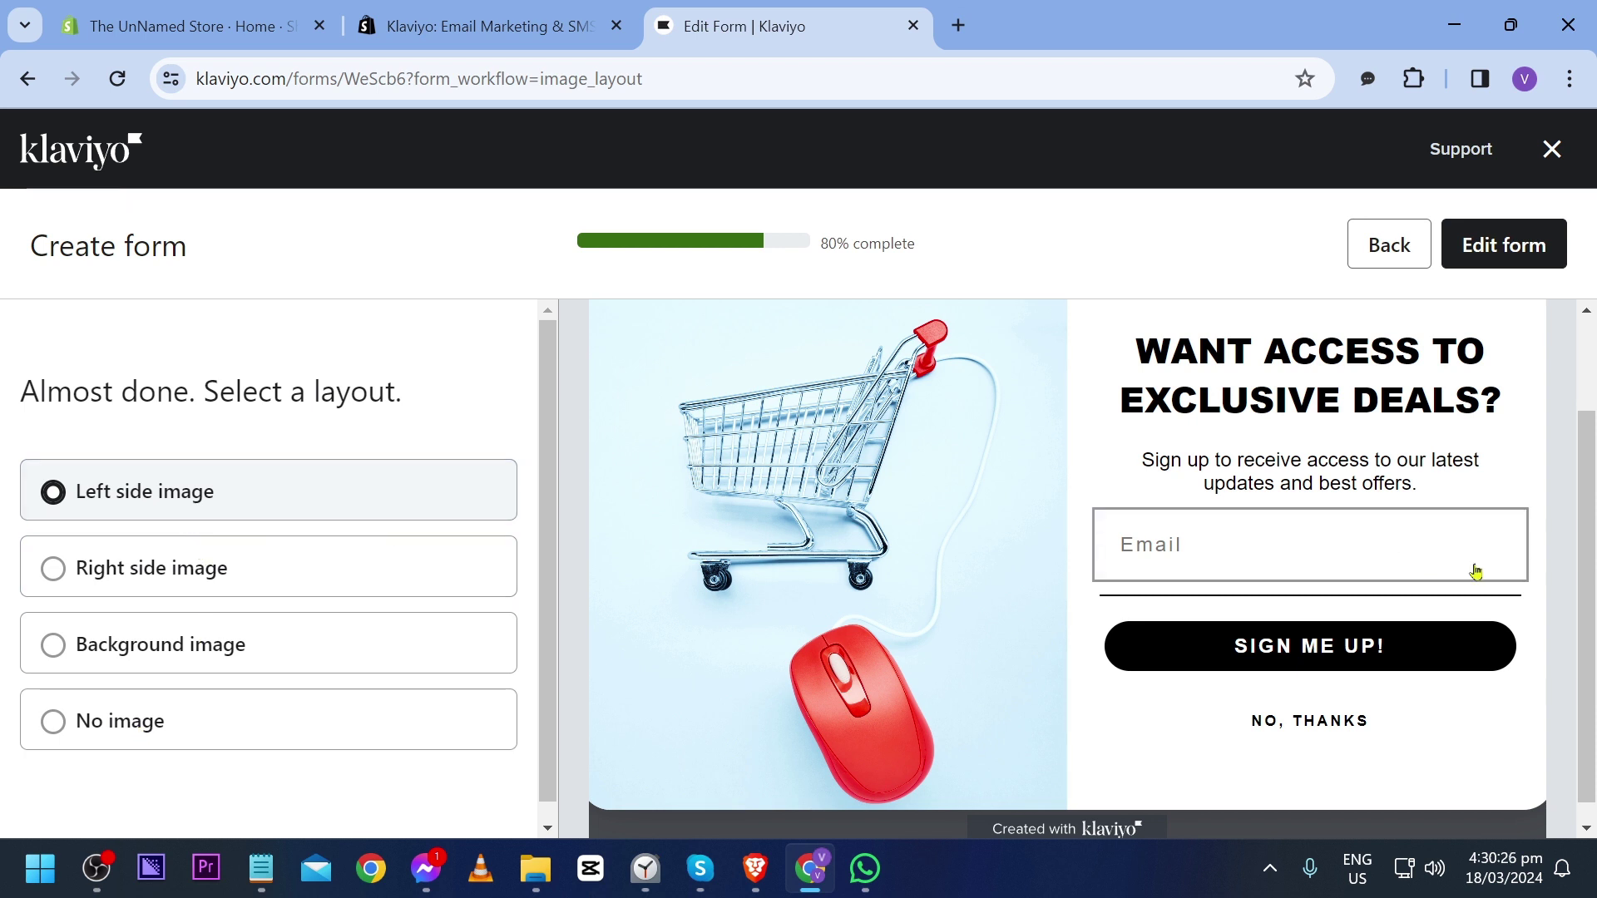
click(1505, 258)
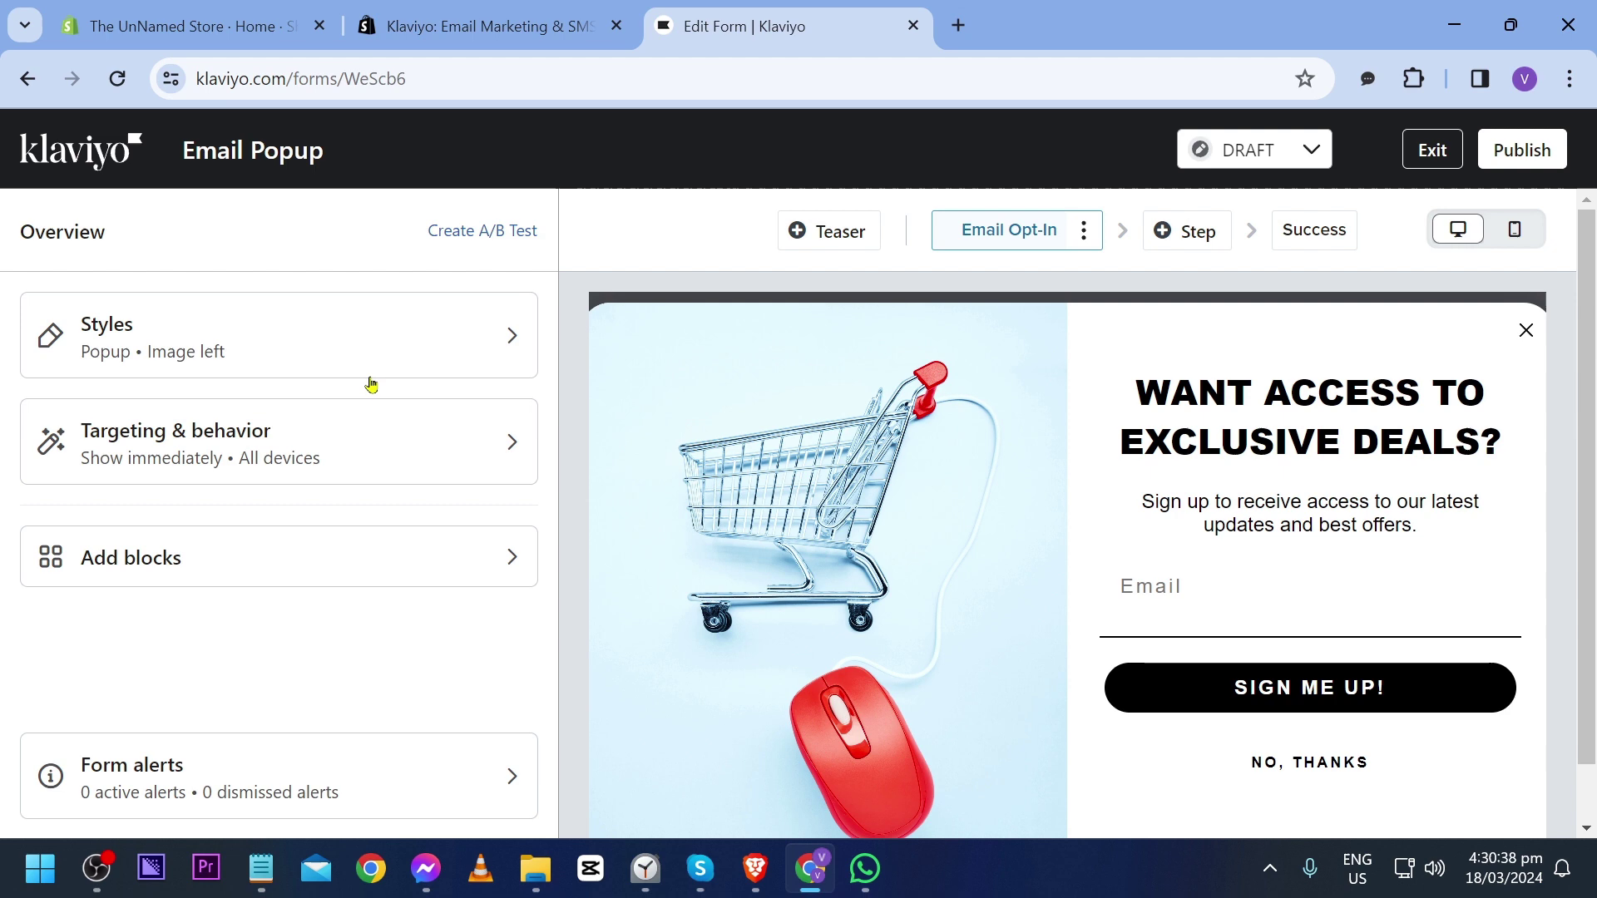
Step: Open the Styles panel and scroll through the Email Popup's style settings
click(326, 337)
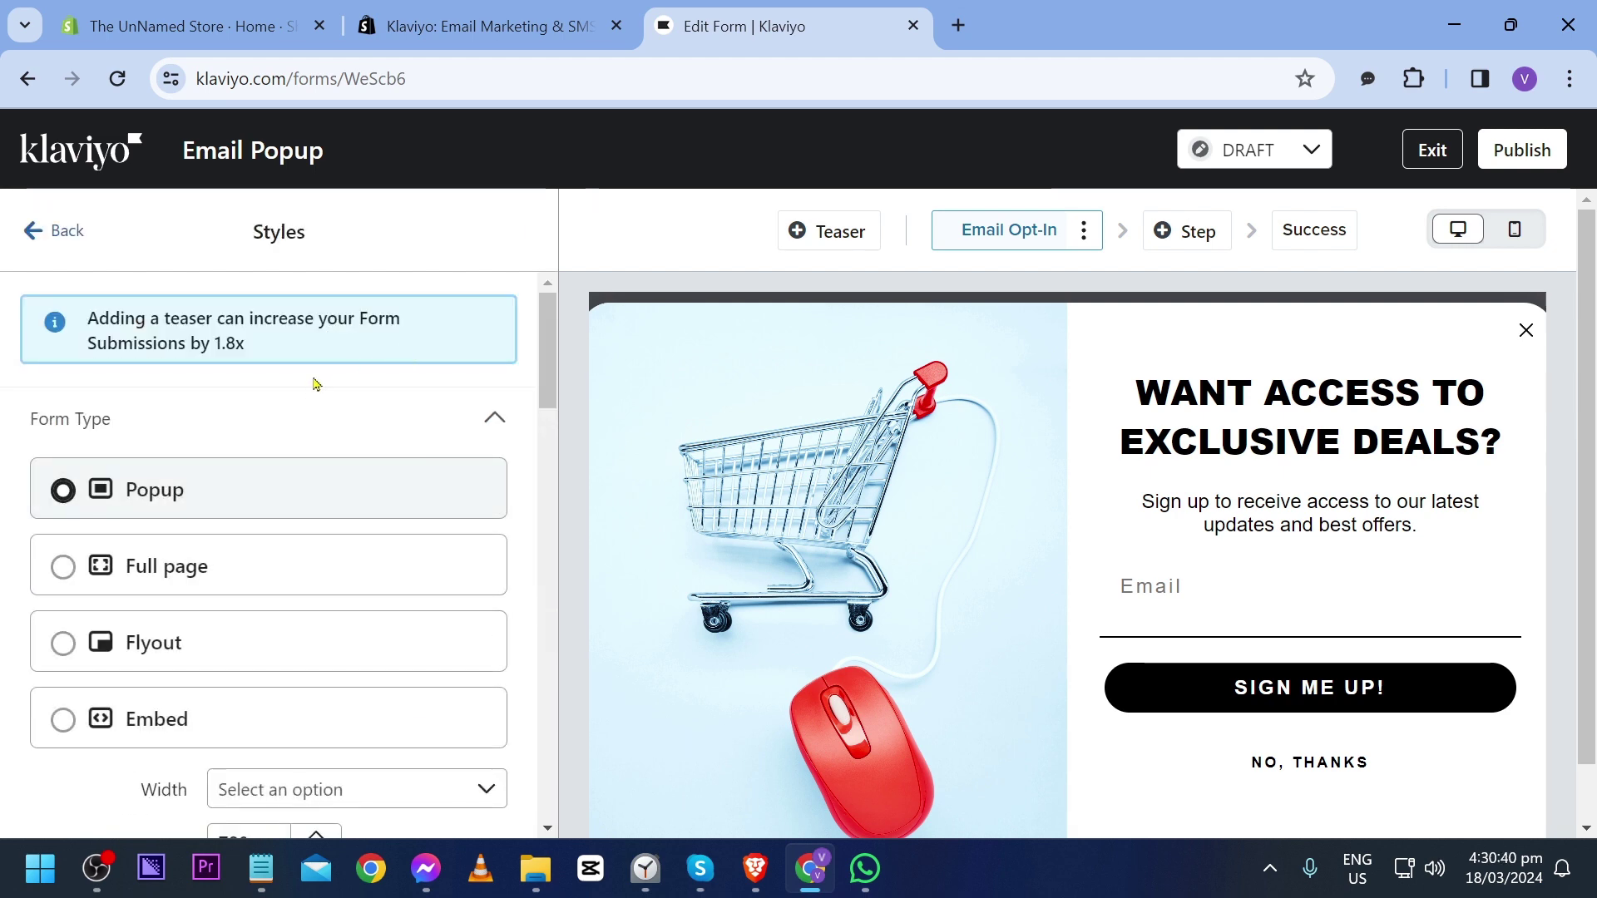
scroll(308, 391, down, 1)
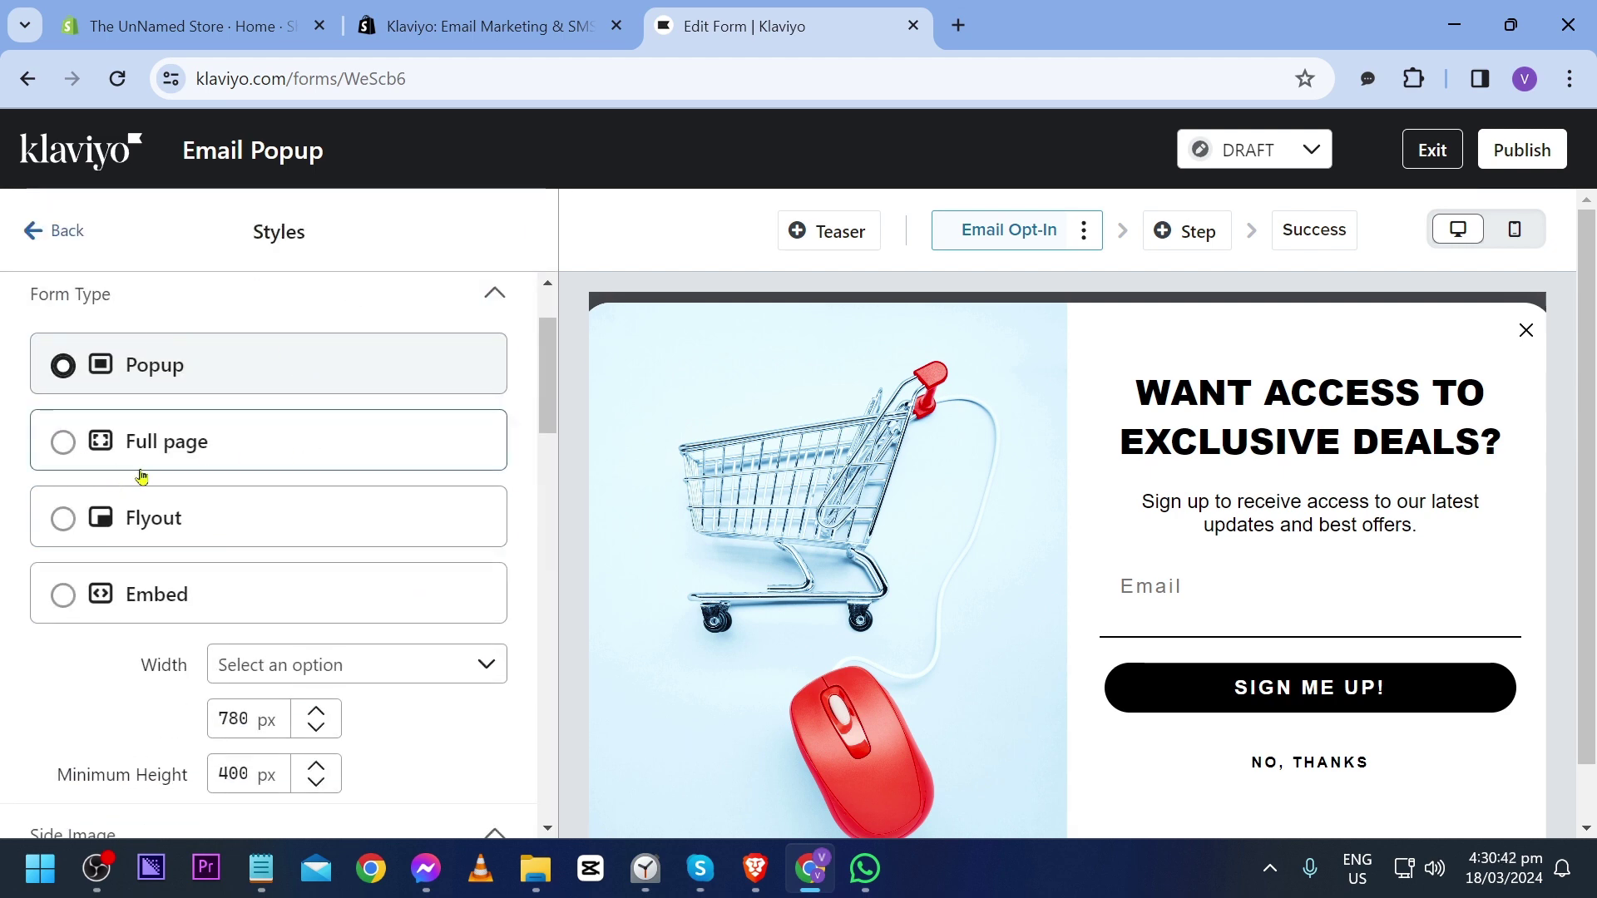
scroll(167, 541, down, 5)
scroll(261, 589, down, 8)
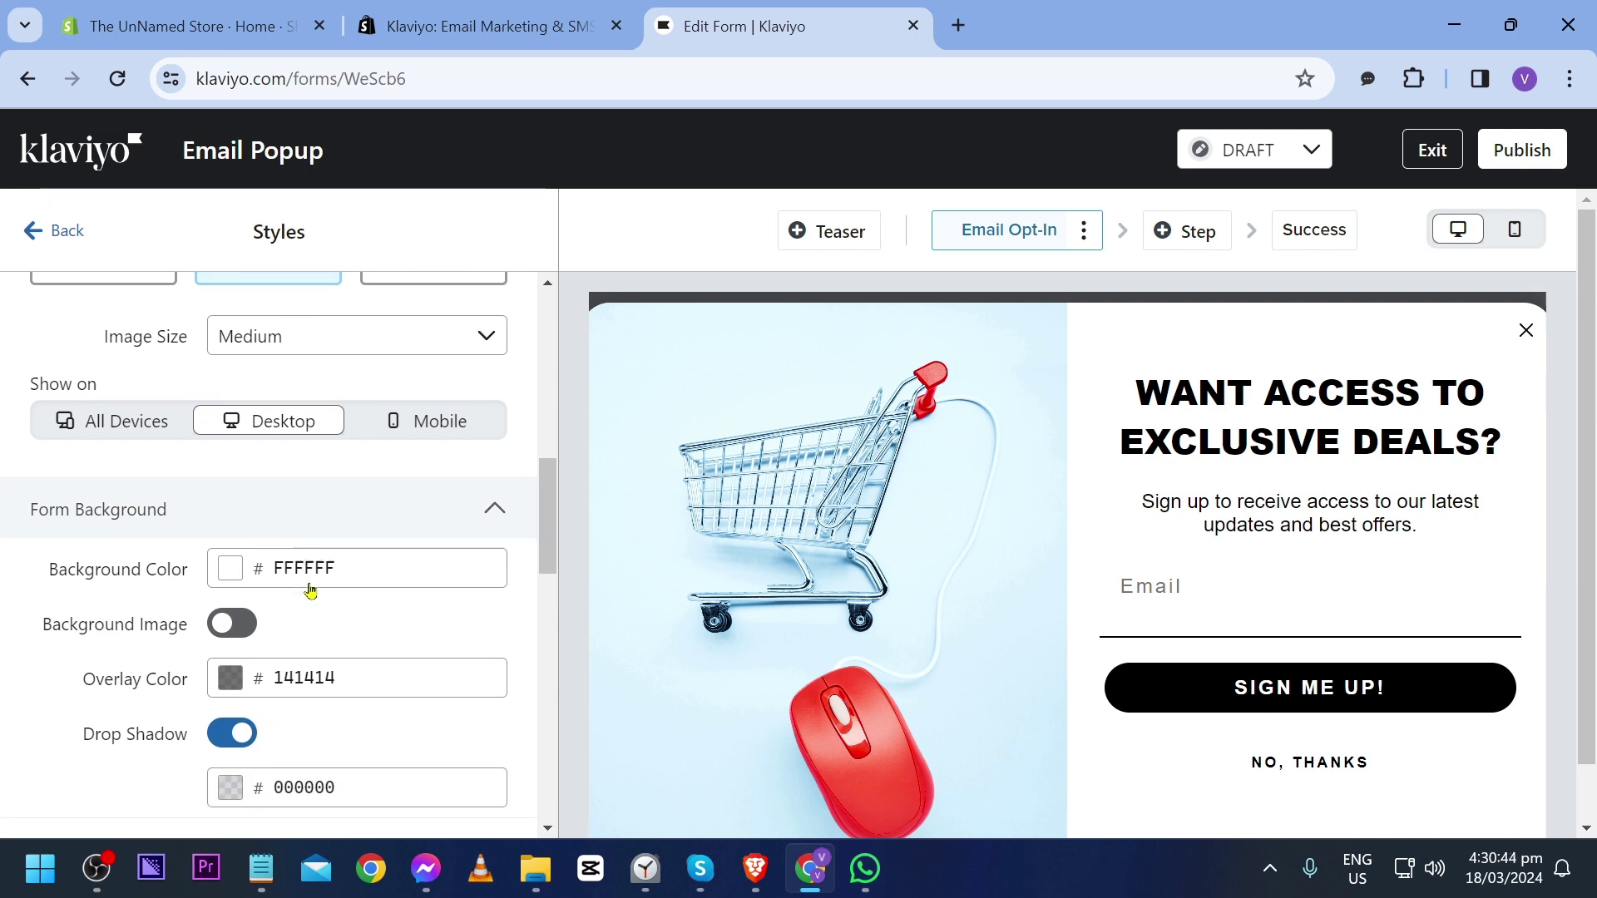
scroll(309, 514, down, 10)
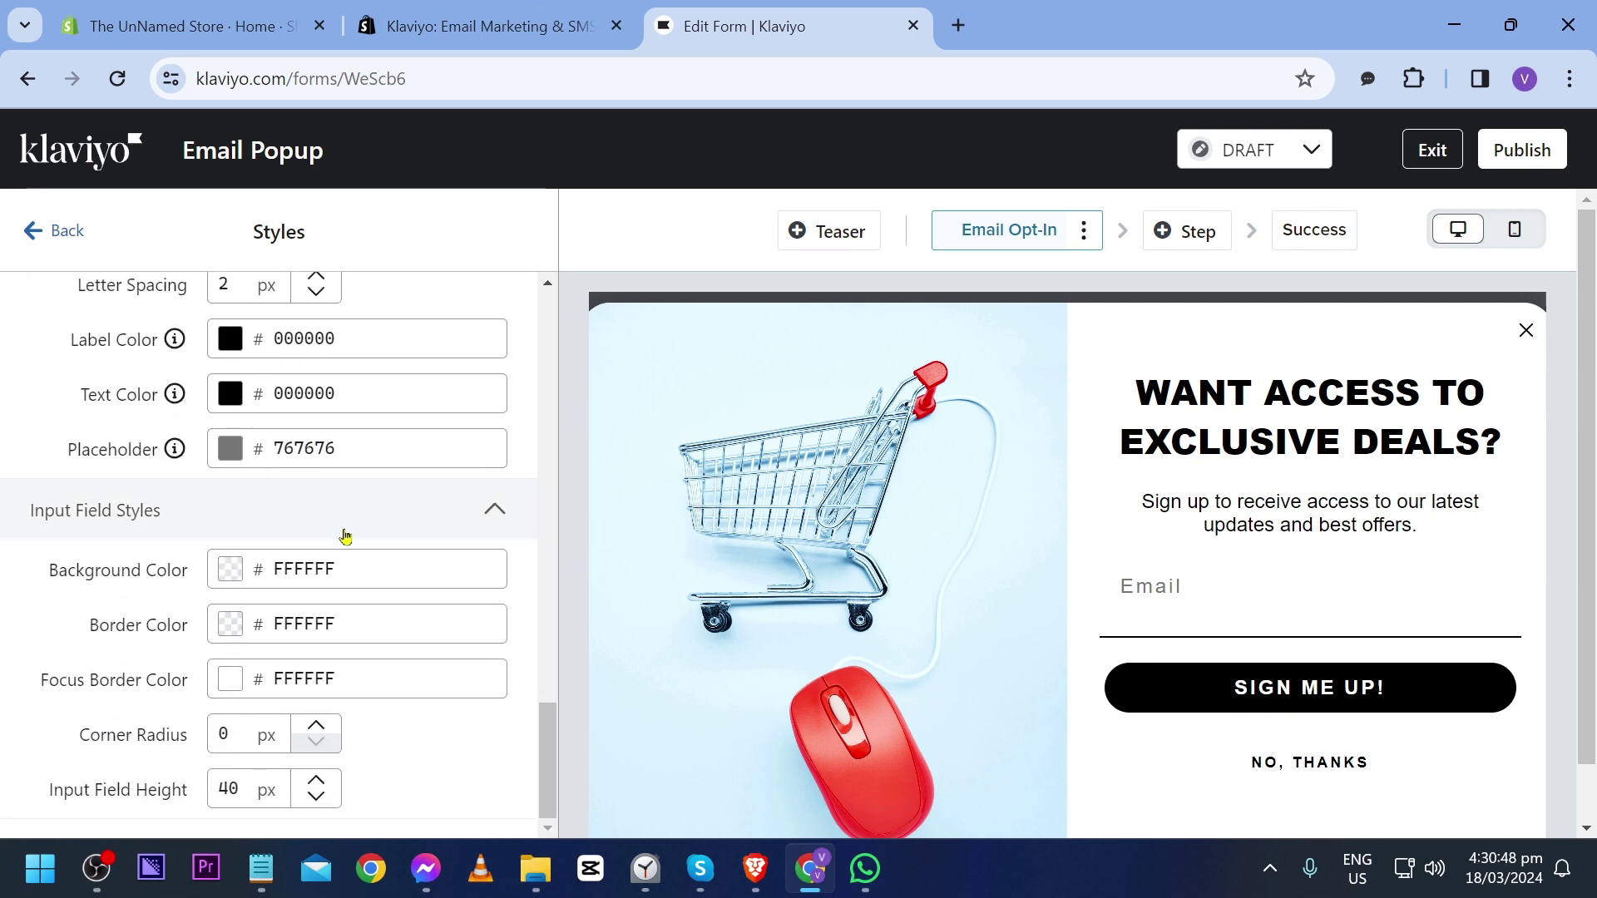
scroll(345, 537, up, 20)
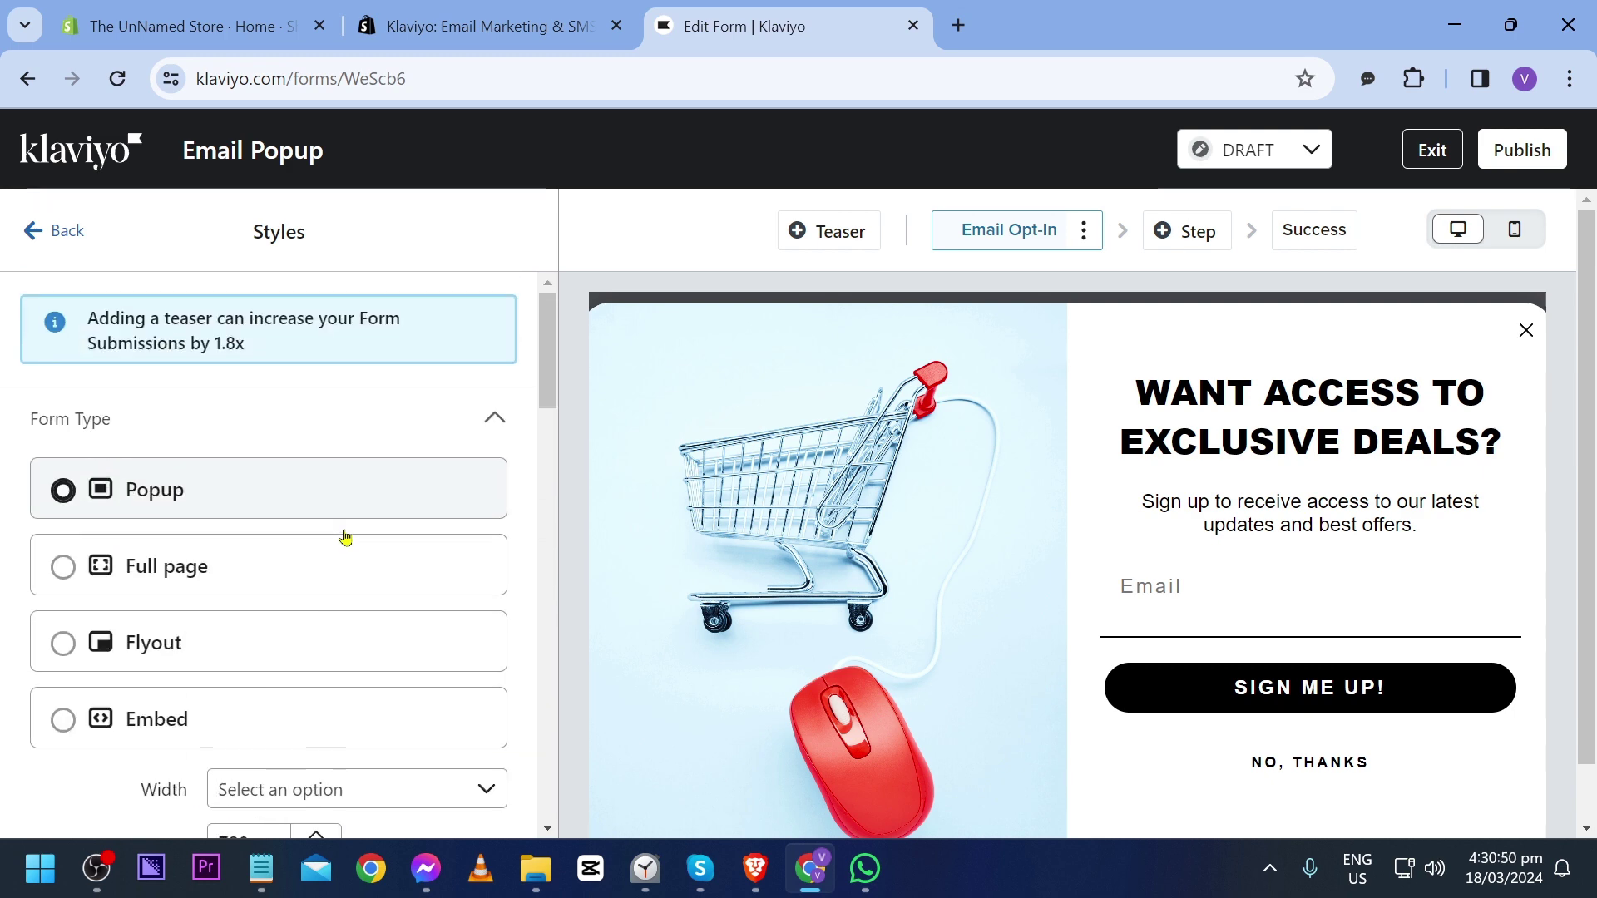
Step: Collapse the Form Type, Side Image, Form Background, Form Styles and both Input Field style groups
click(451, 422)
click(489, 495)
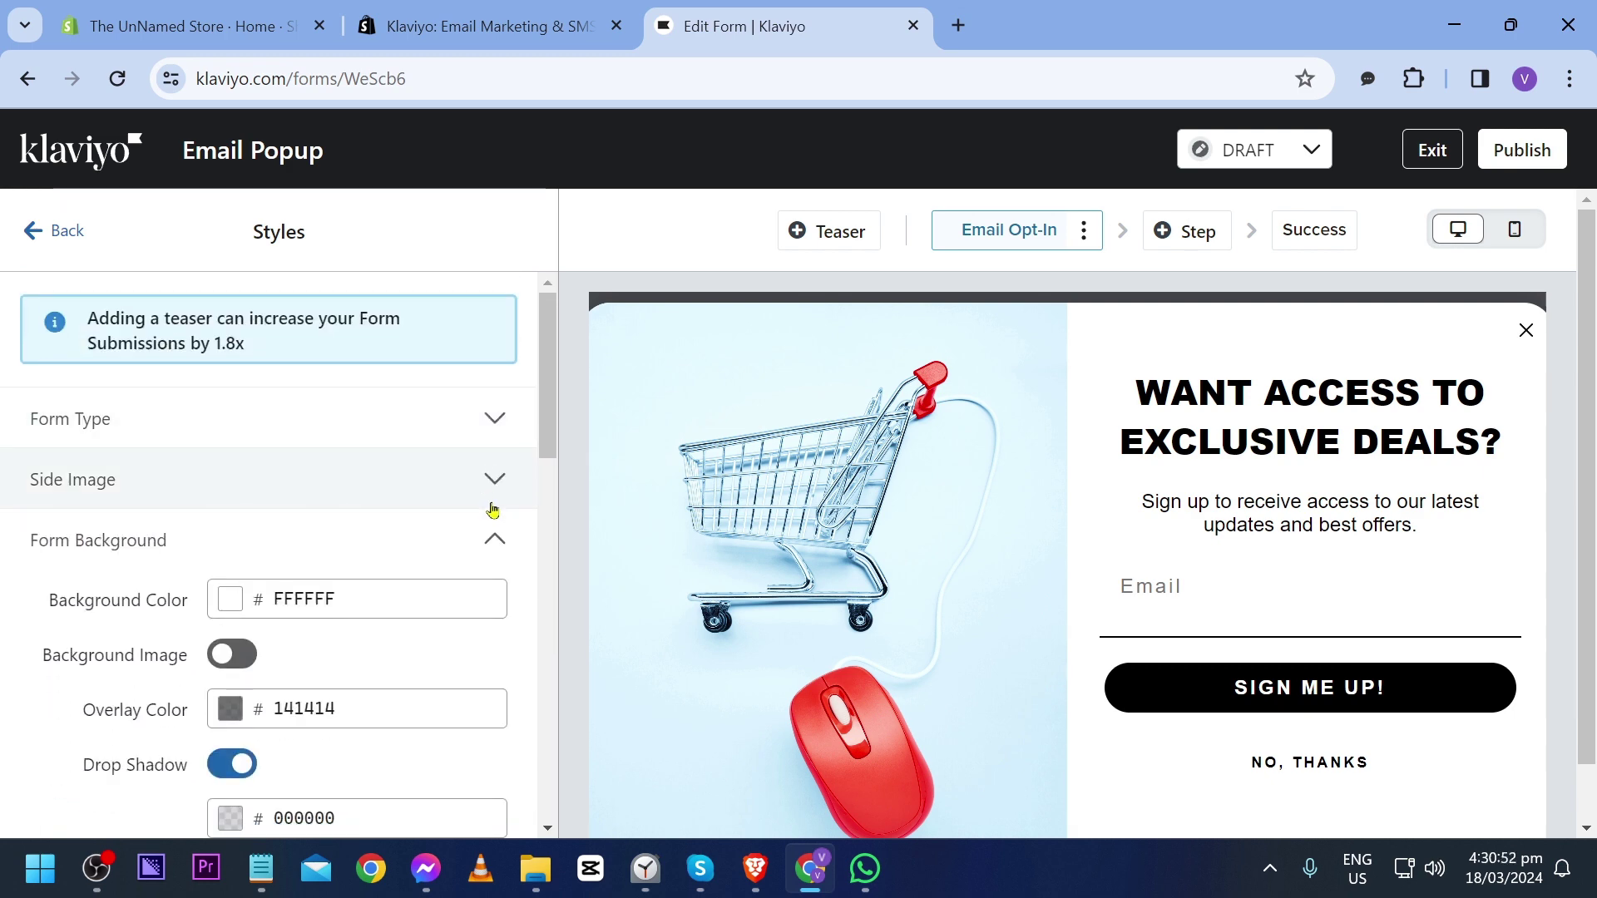
click(489, 539)
click(466, 597)
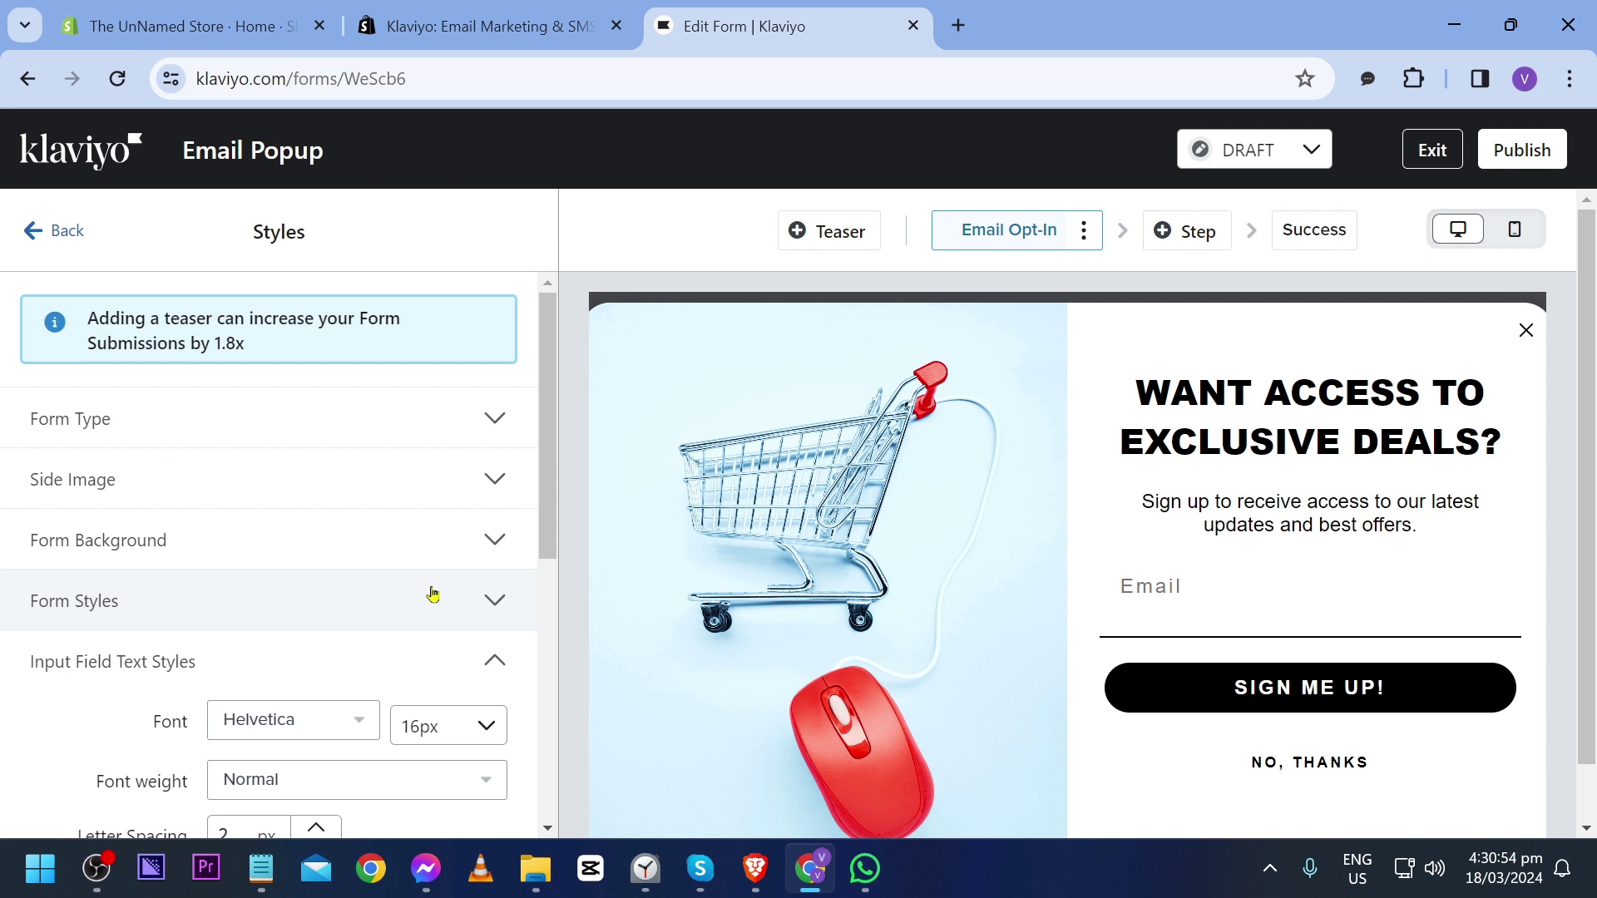
click(500, 660)
click(499, 721)
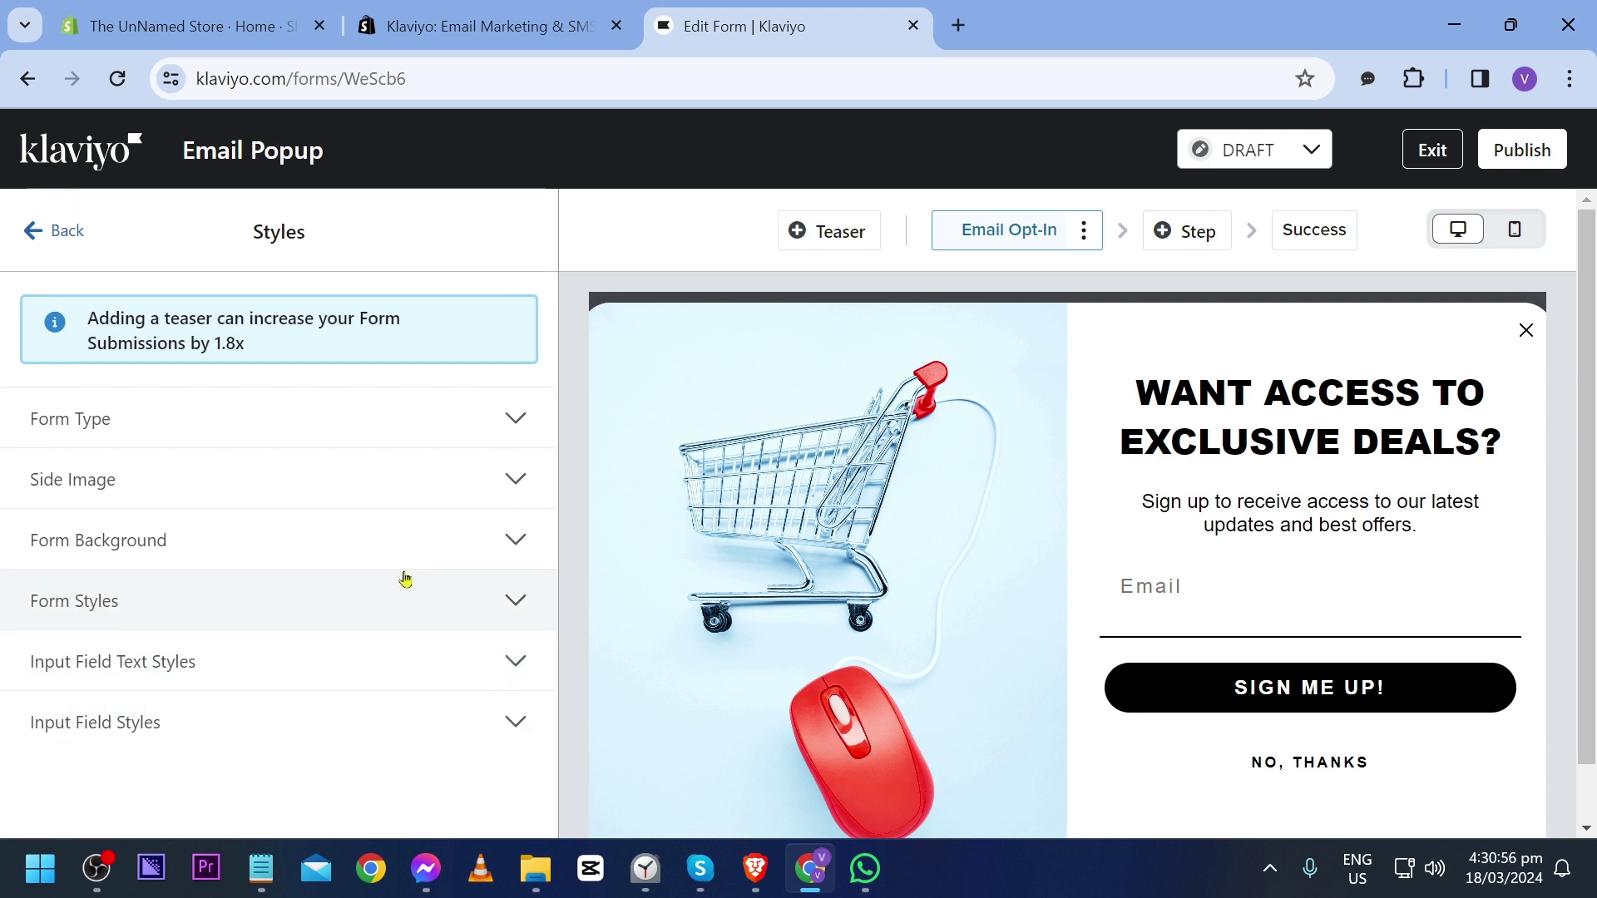
Step: Publish the Klaviyo Email Popup form live and dismiss the Published successfully notice
click(33, 231)
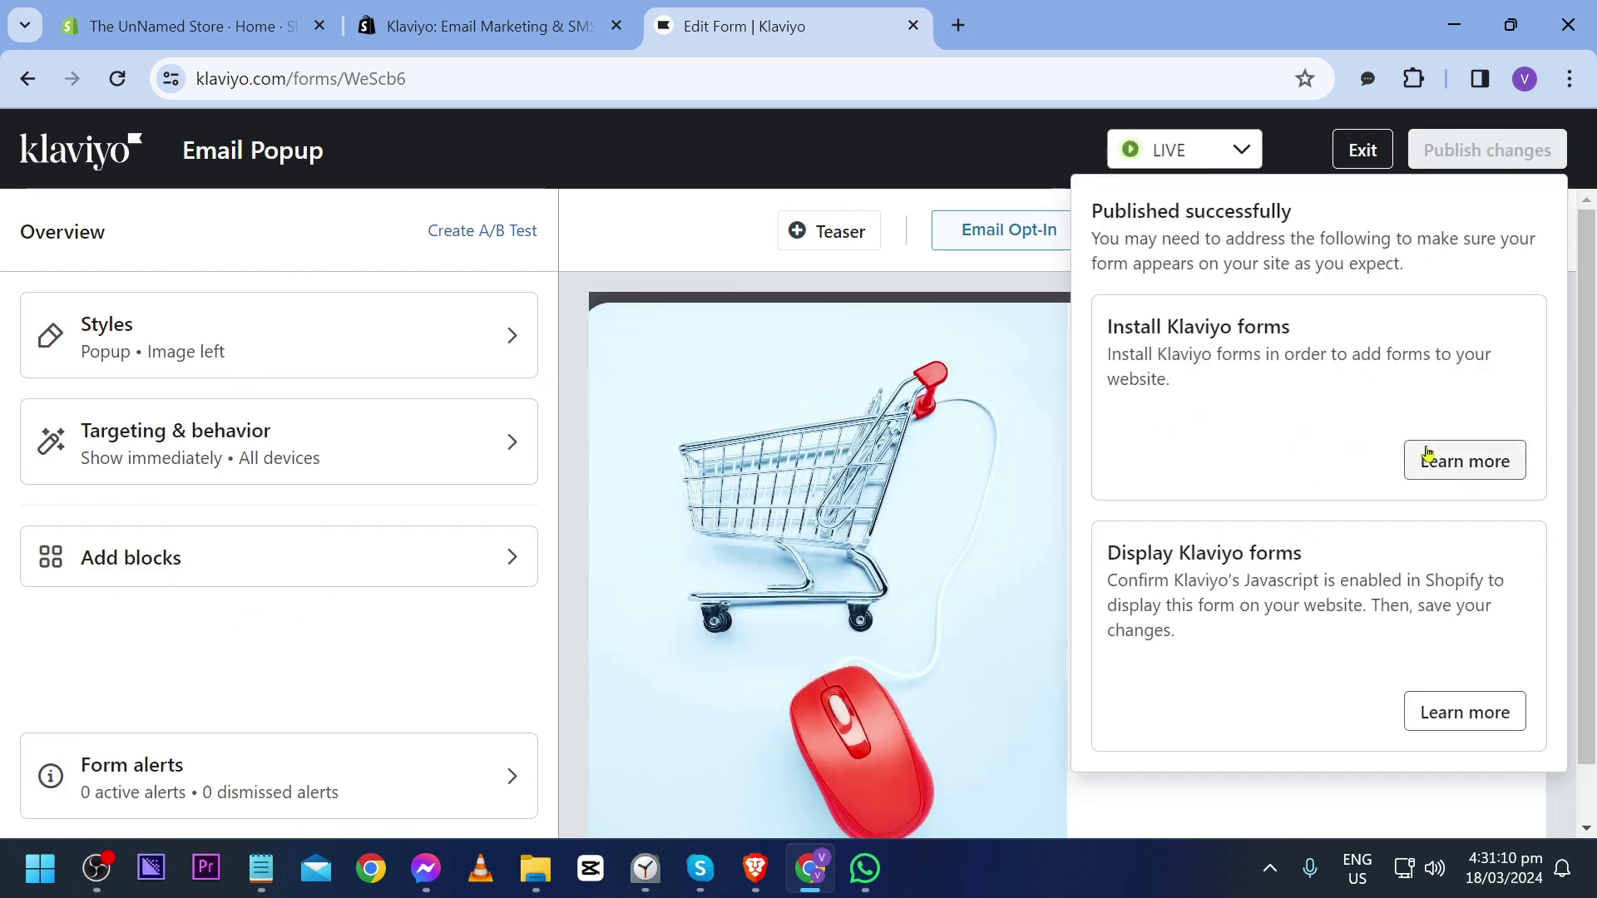
click(704, 214)
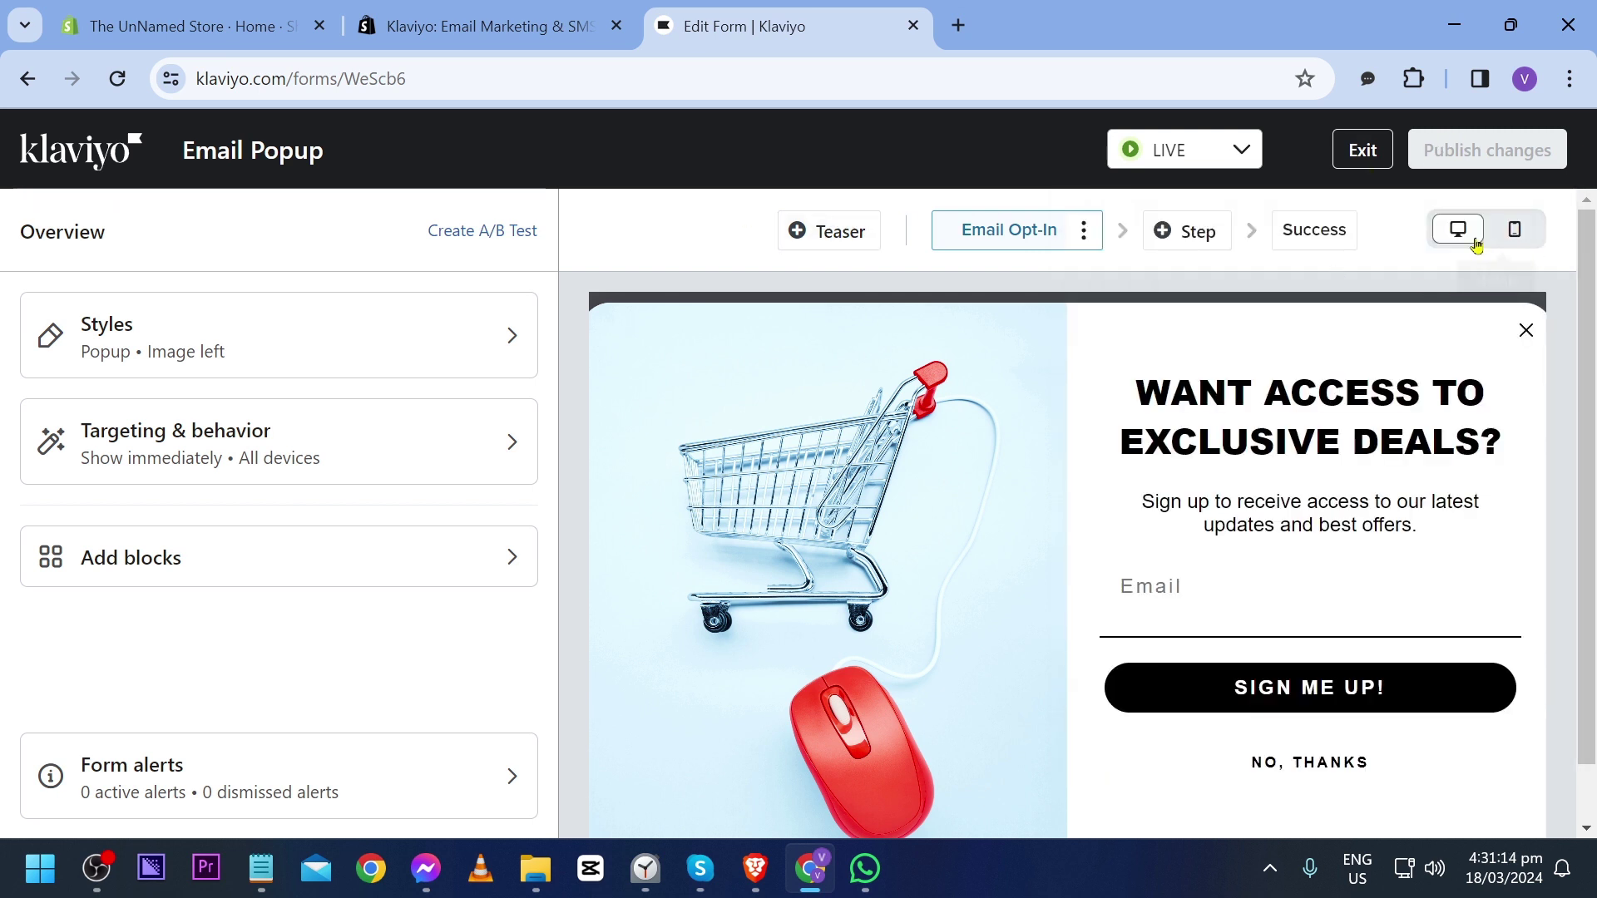
scroll(991, 496, down, 1)
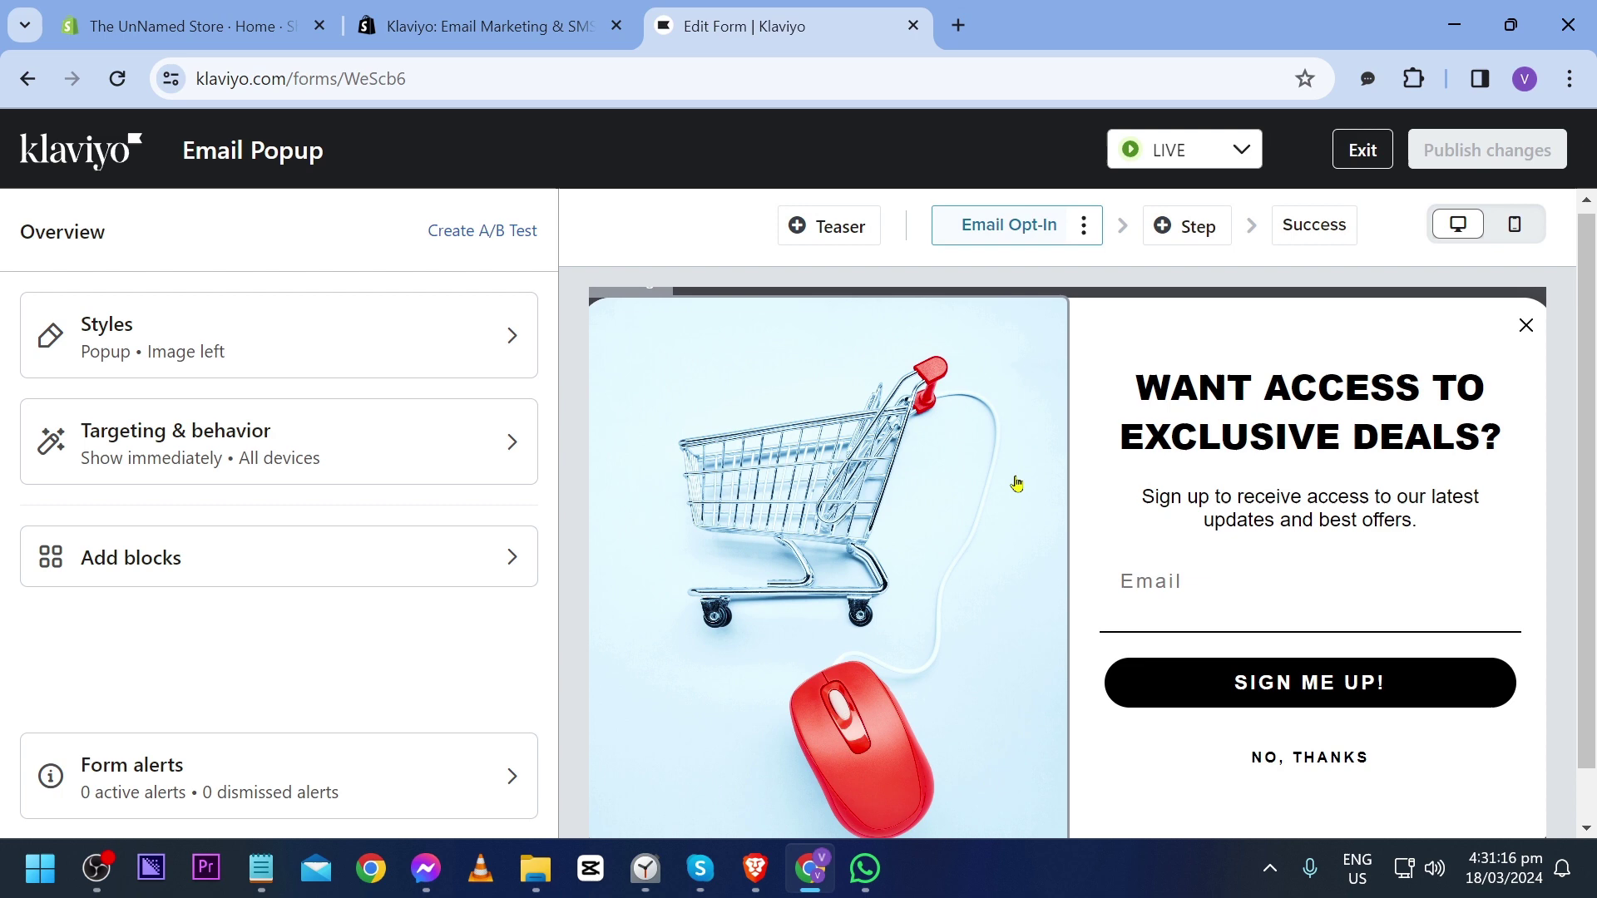
Step: Preview the Email Popup in the Mobile view, then in the Desktop view
click(1514, 225)
scroll(718, 581, down, 3)
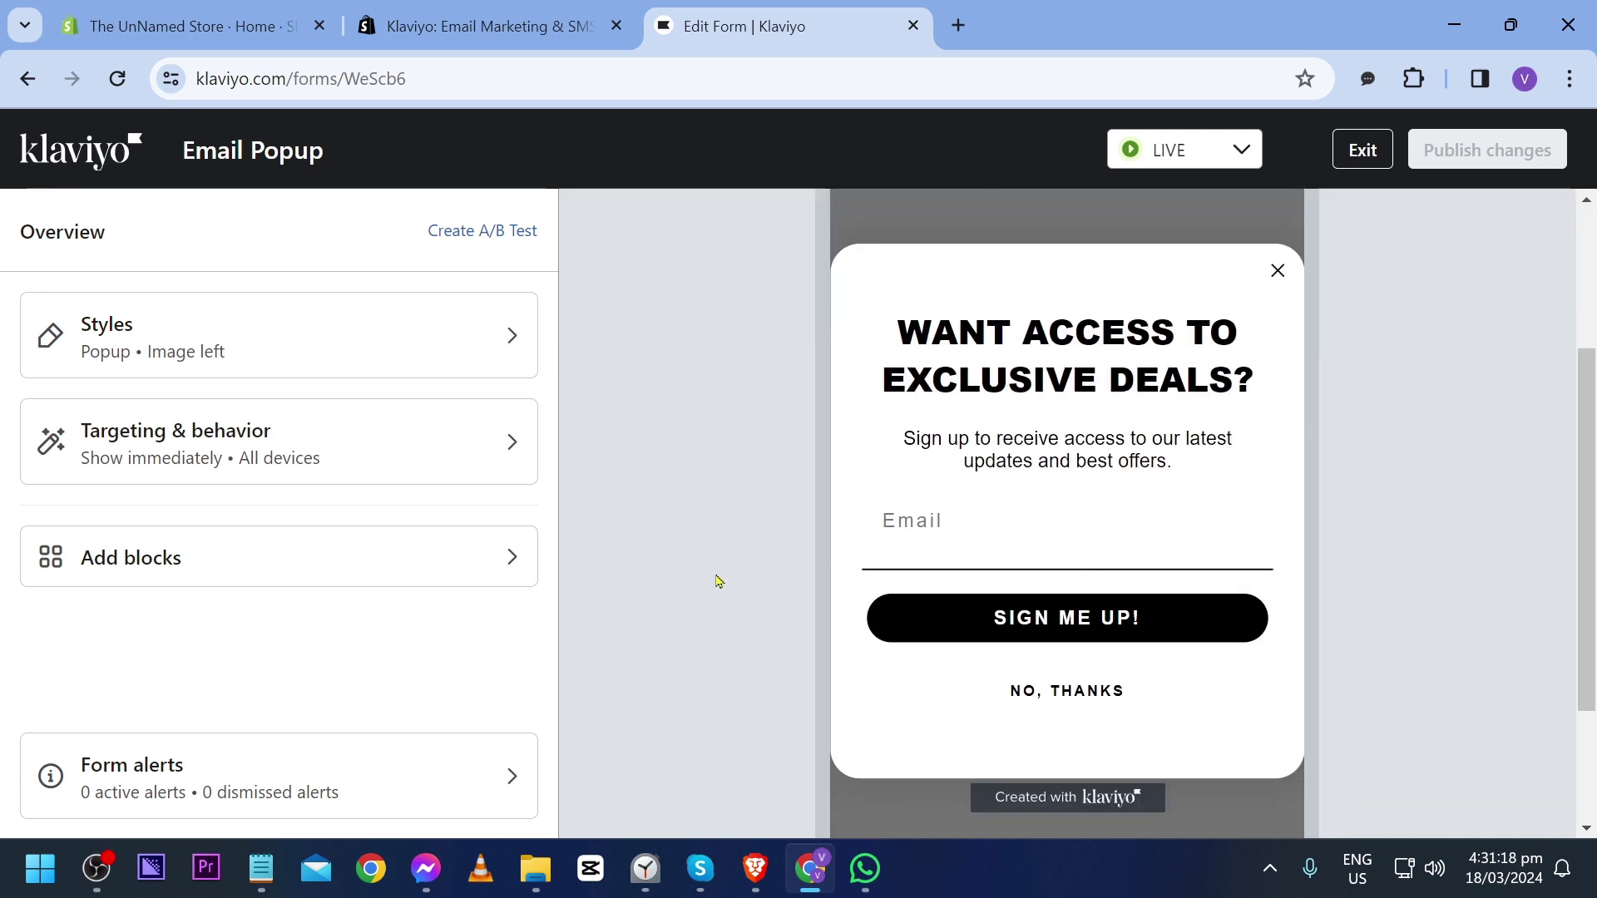
scroll(718, 582, up, 3)
click(1454, 228)
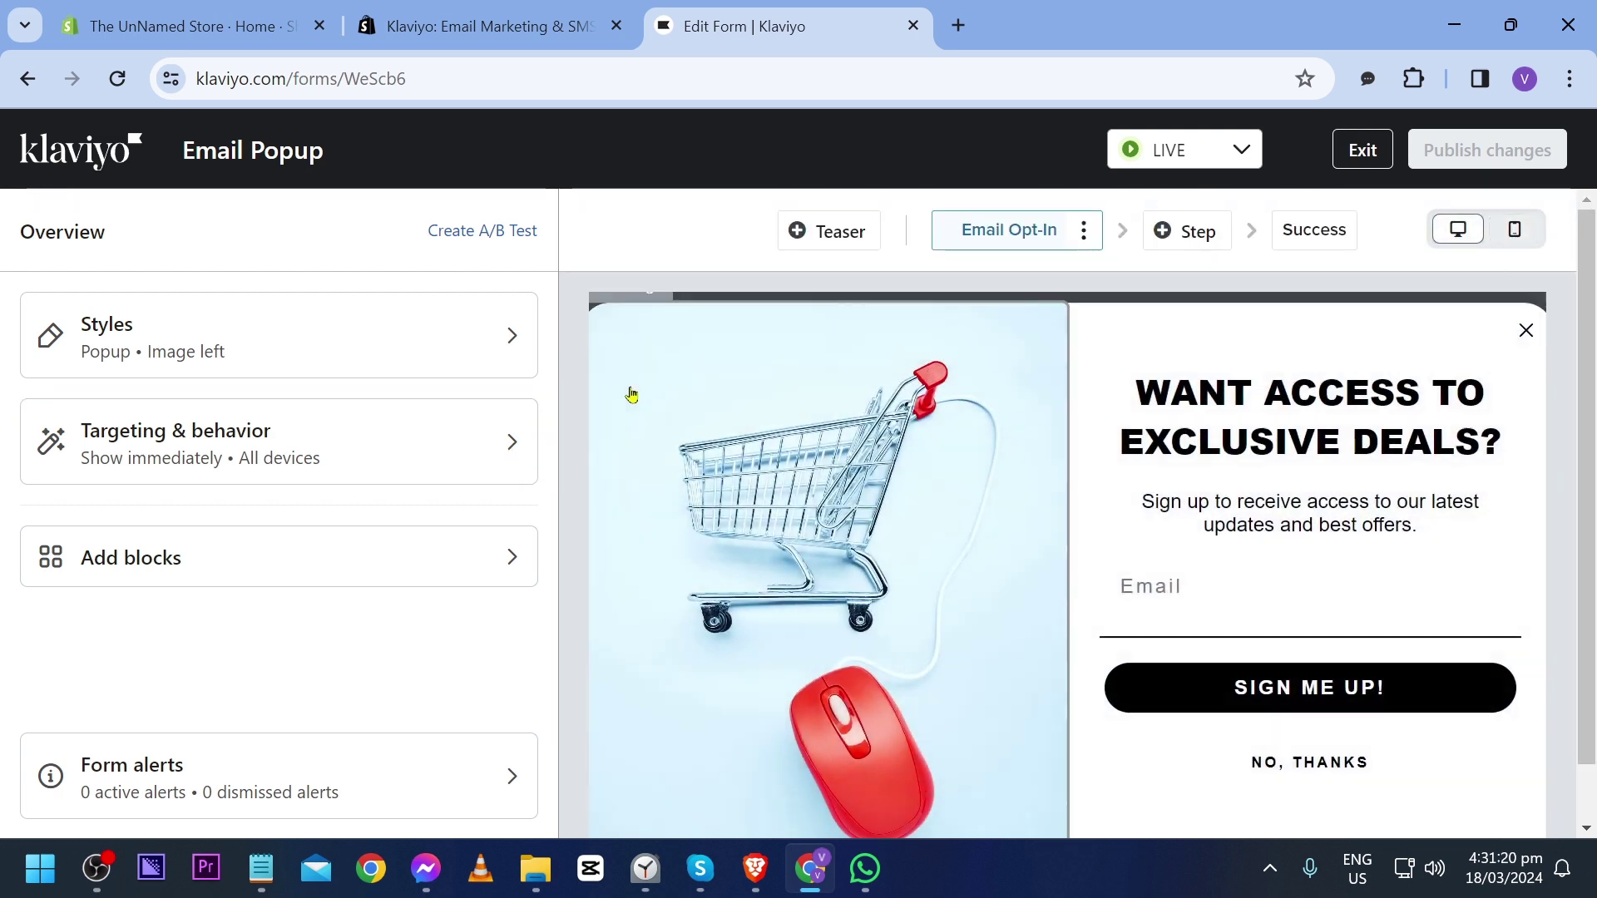
scroll(591, 480, down, 1)
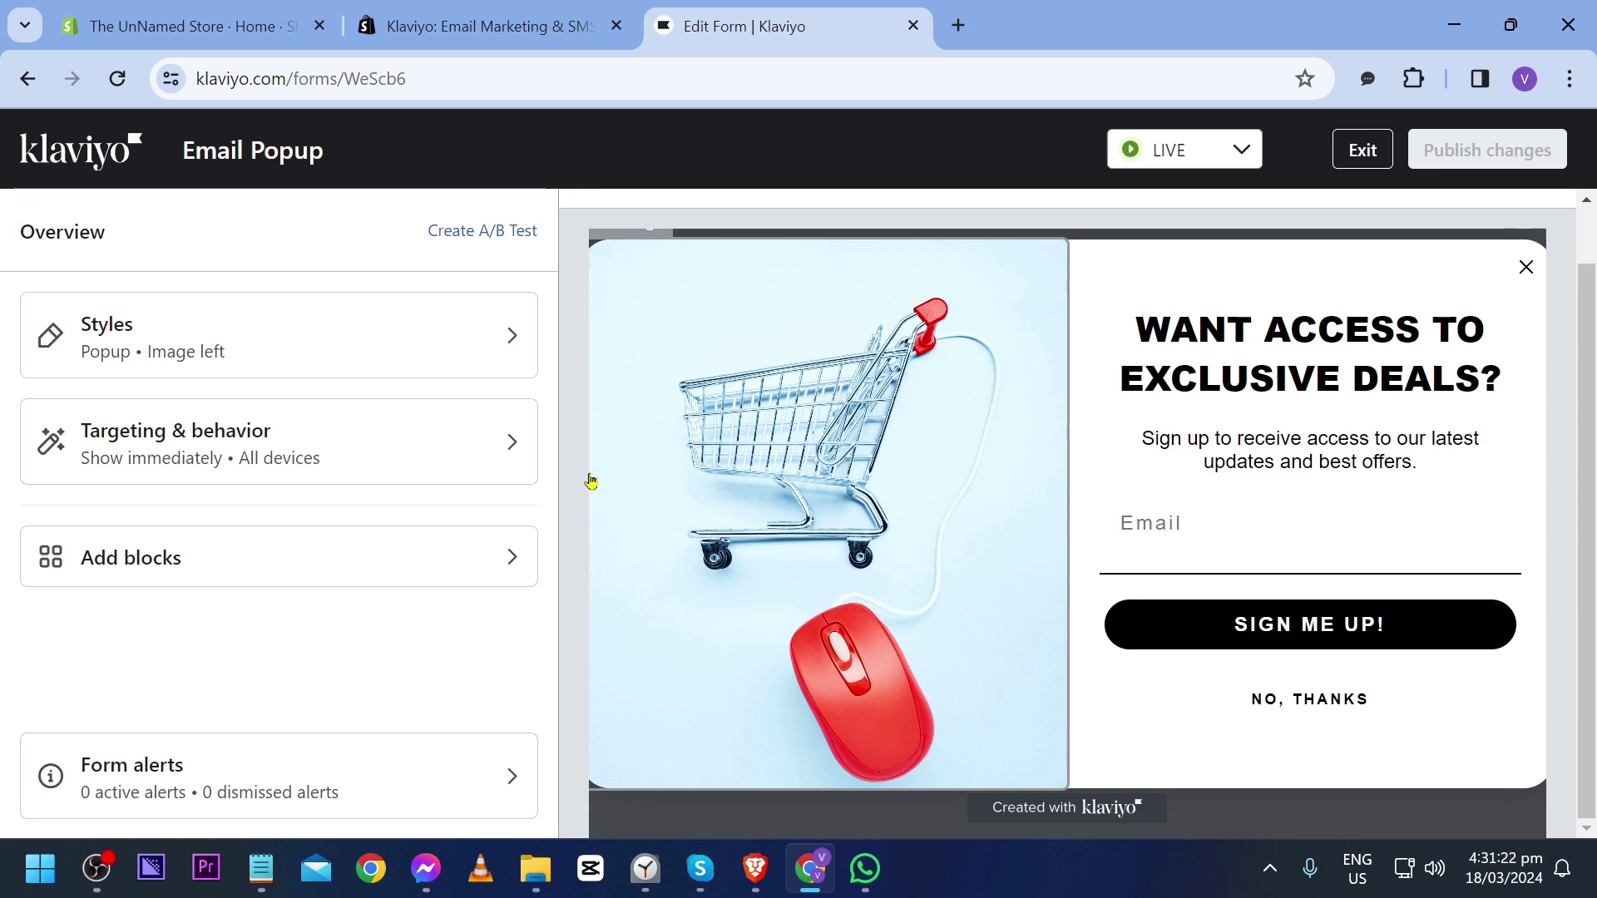
click(192, 26)
Step: Turn on the Klaviyo Onsite Javascript app embed in the live theme's editor and save the theme
click(235, 591)
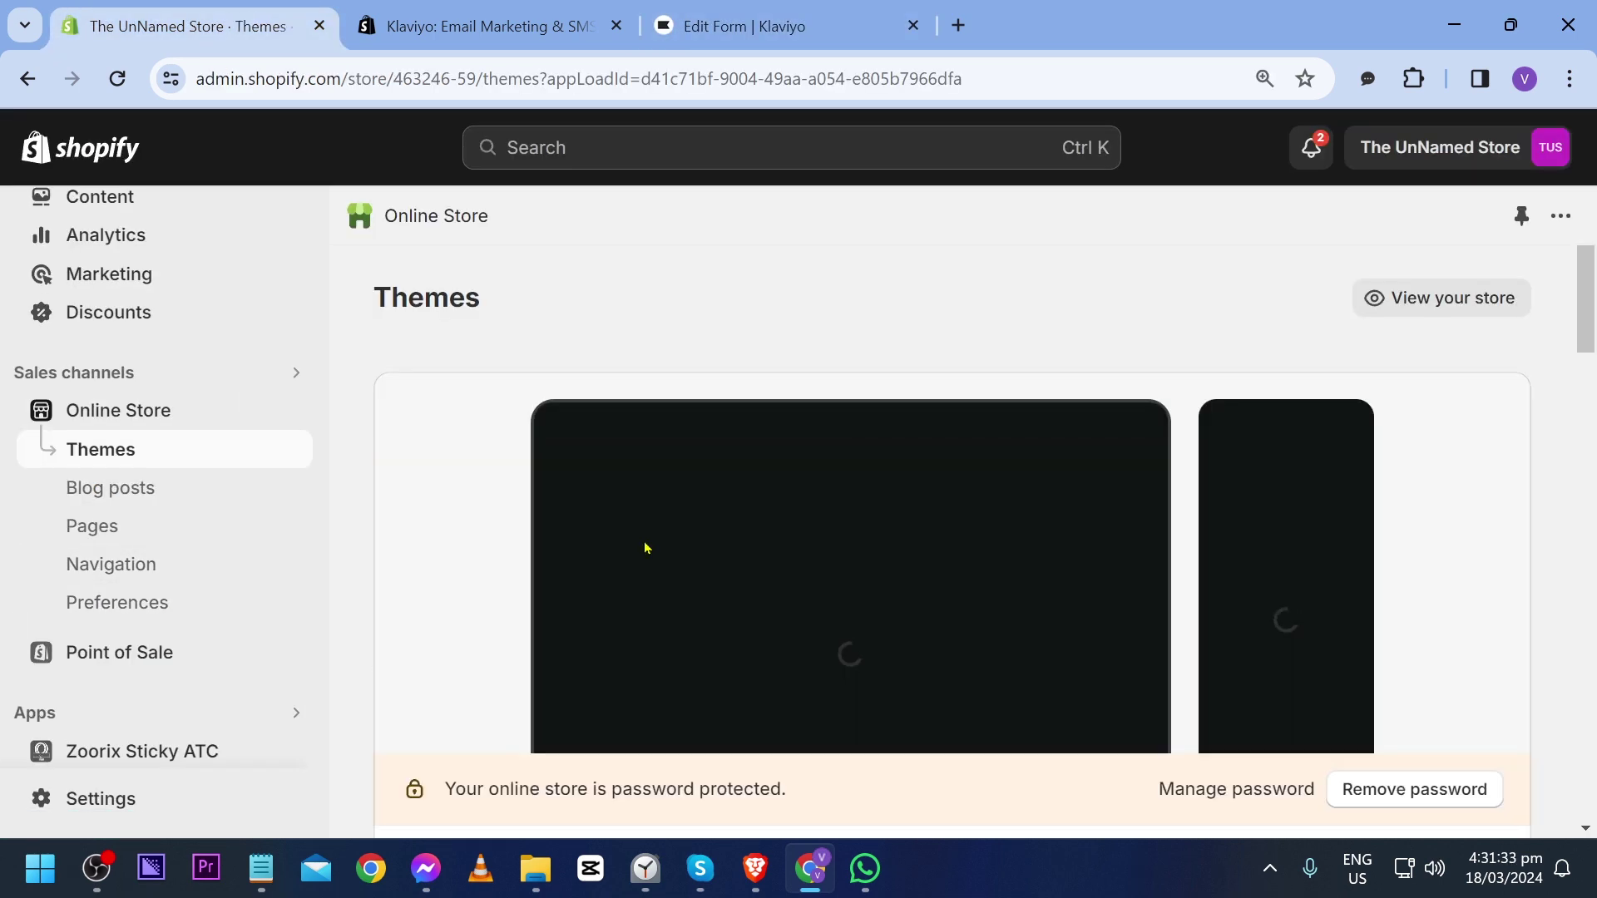
scroll(1067, 570, down, 4)
click(1446, 529)
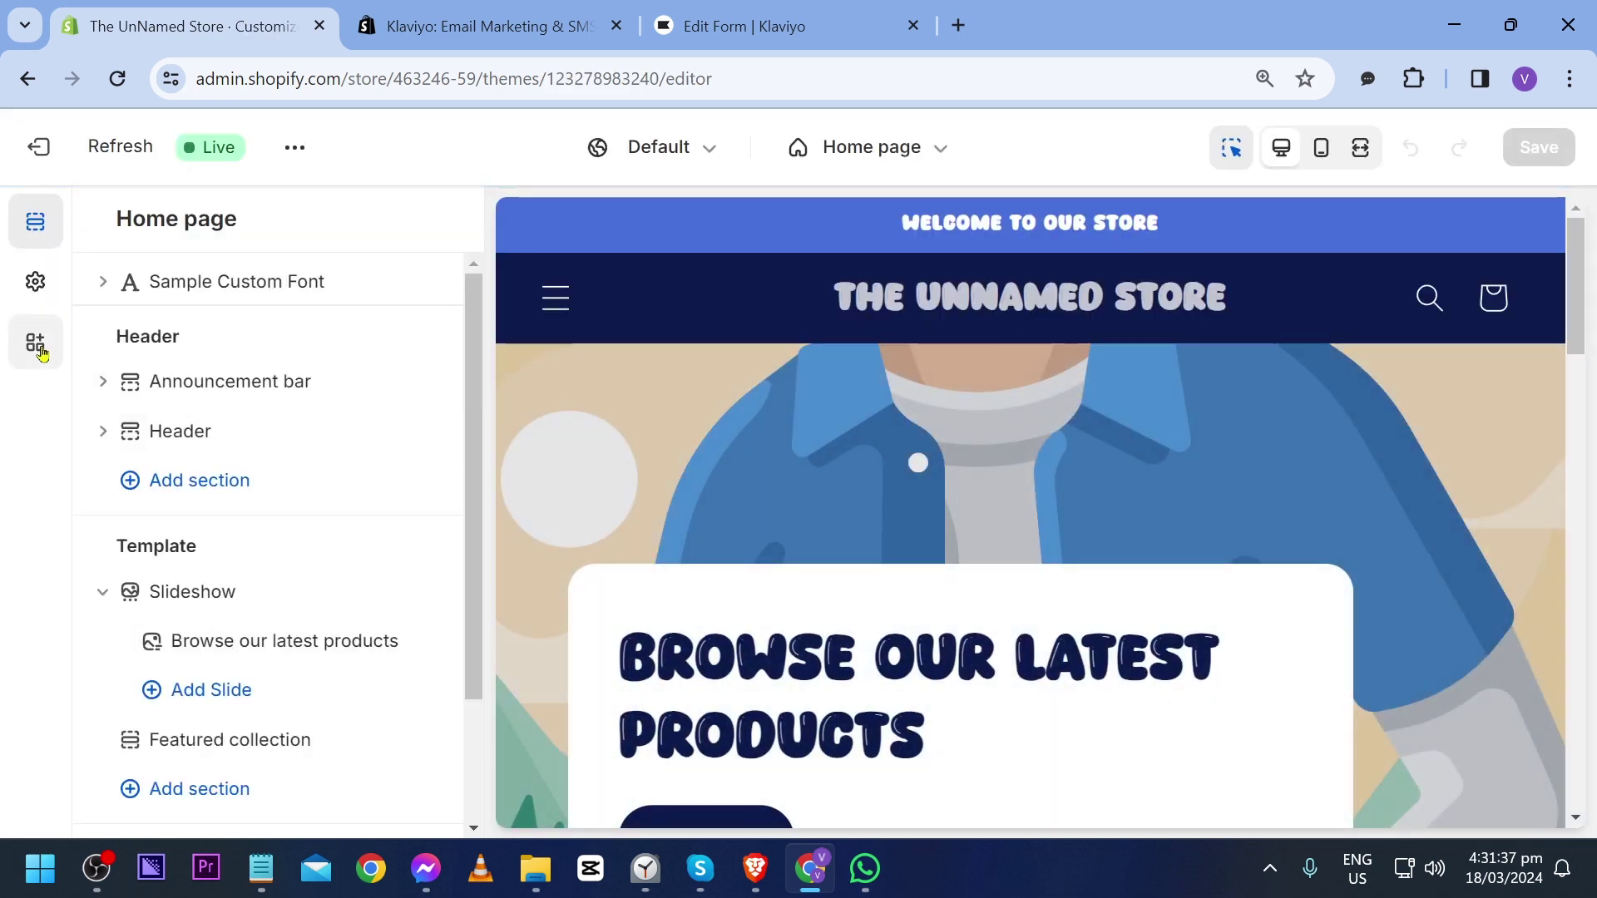
click(37, 345)
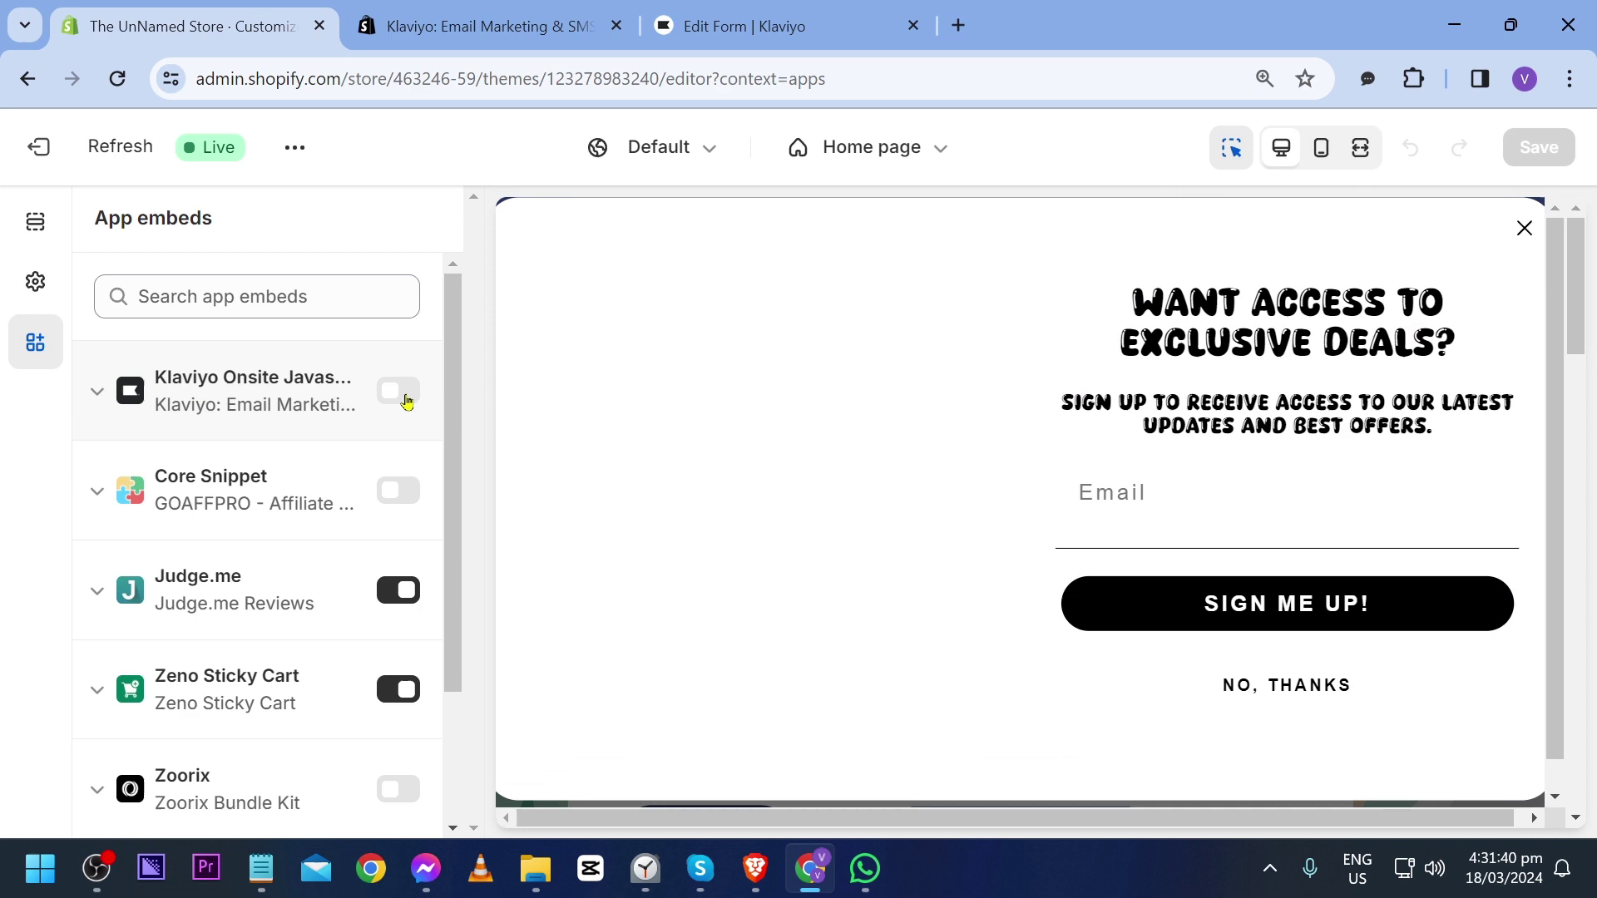
click(399, 393)
click(253, 395)
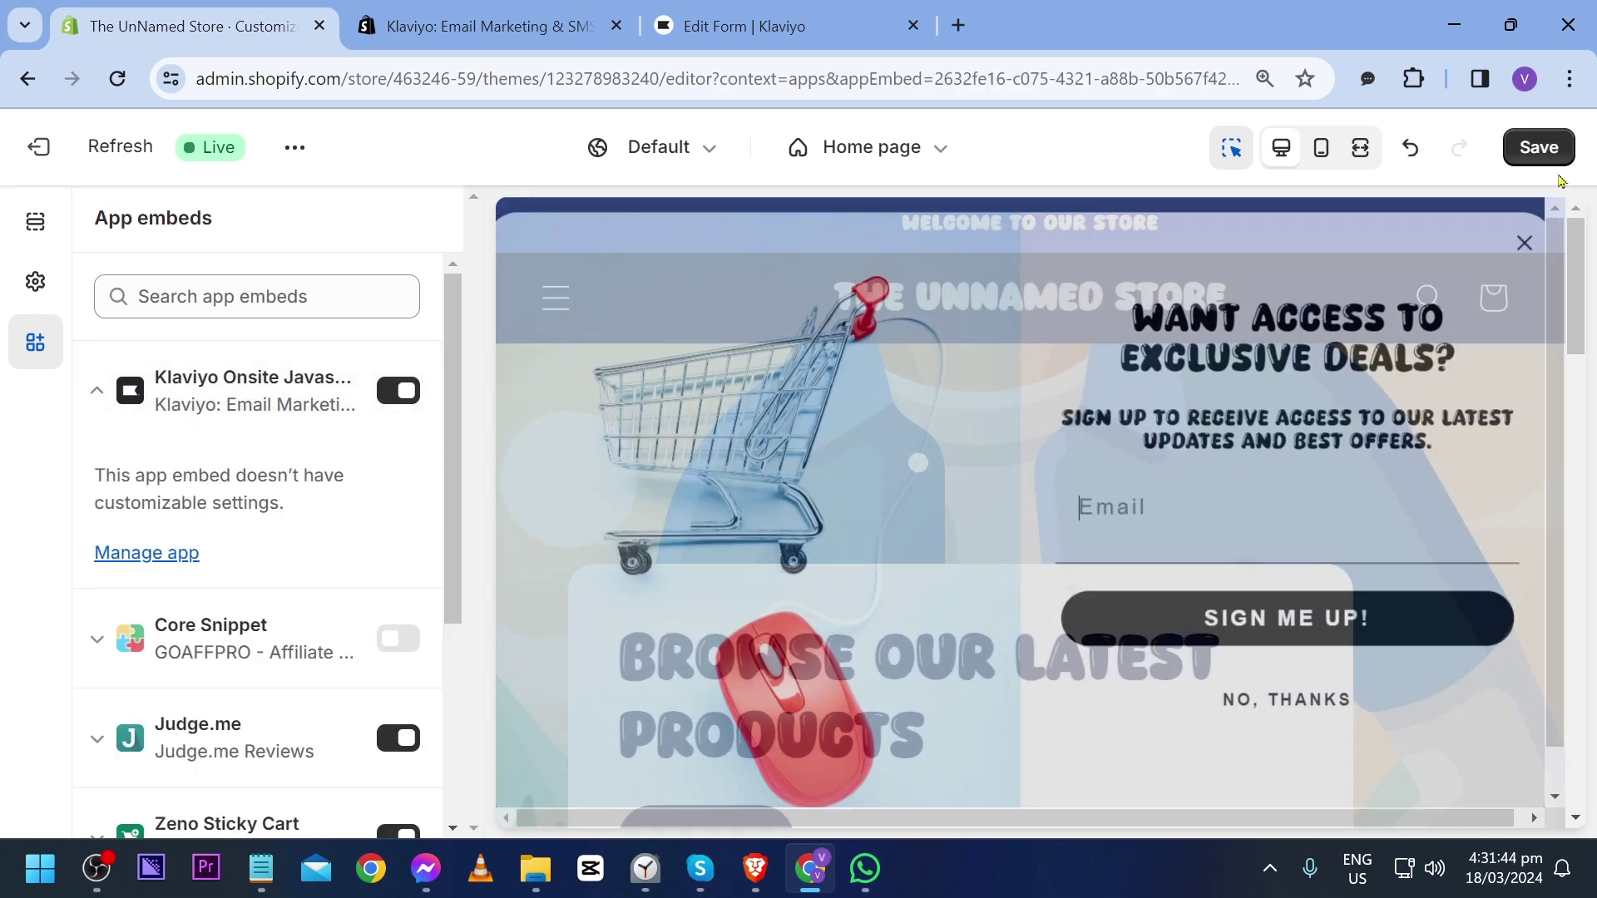
click(1554, 160)
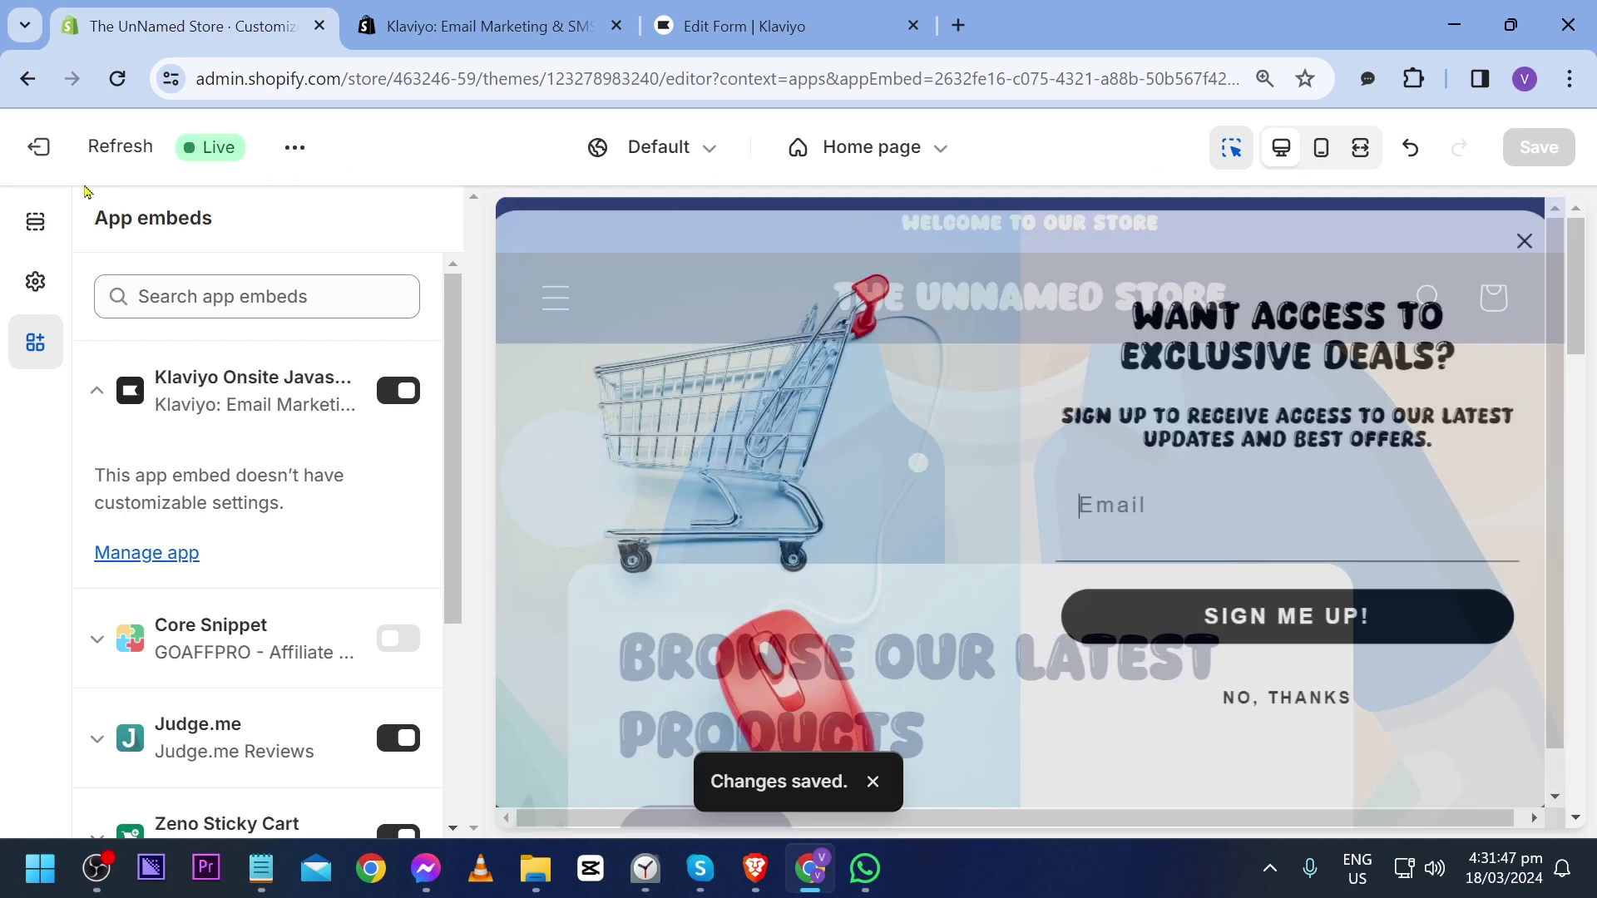
click(39, 148)
Step: Open The UnNamed Store storefront in a new tab and scroll to check for the sign-up popup
click(286, 416)
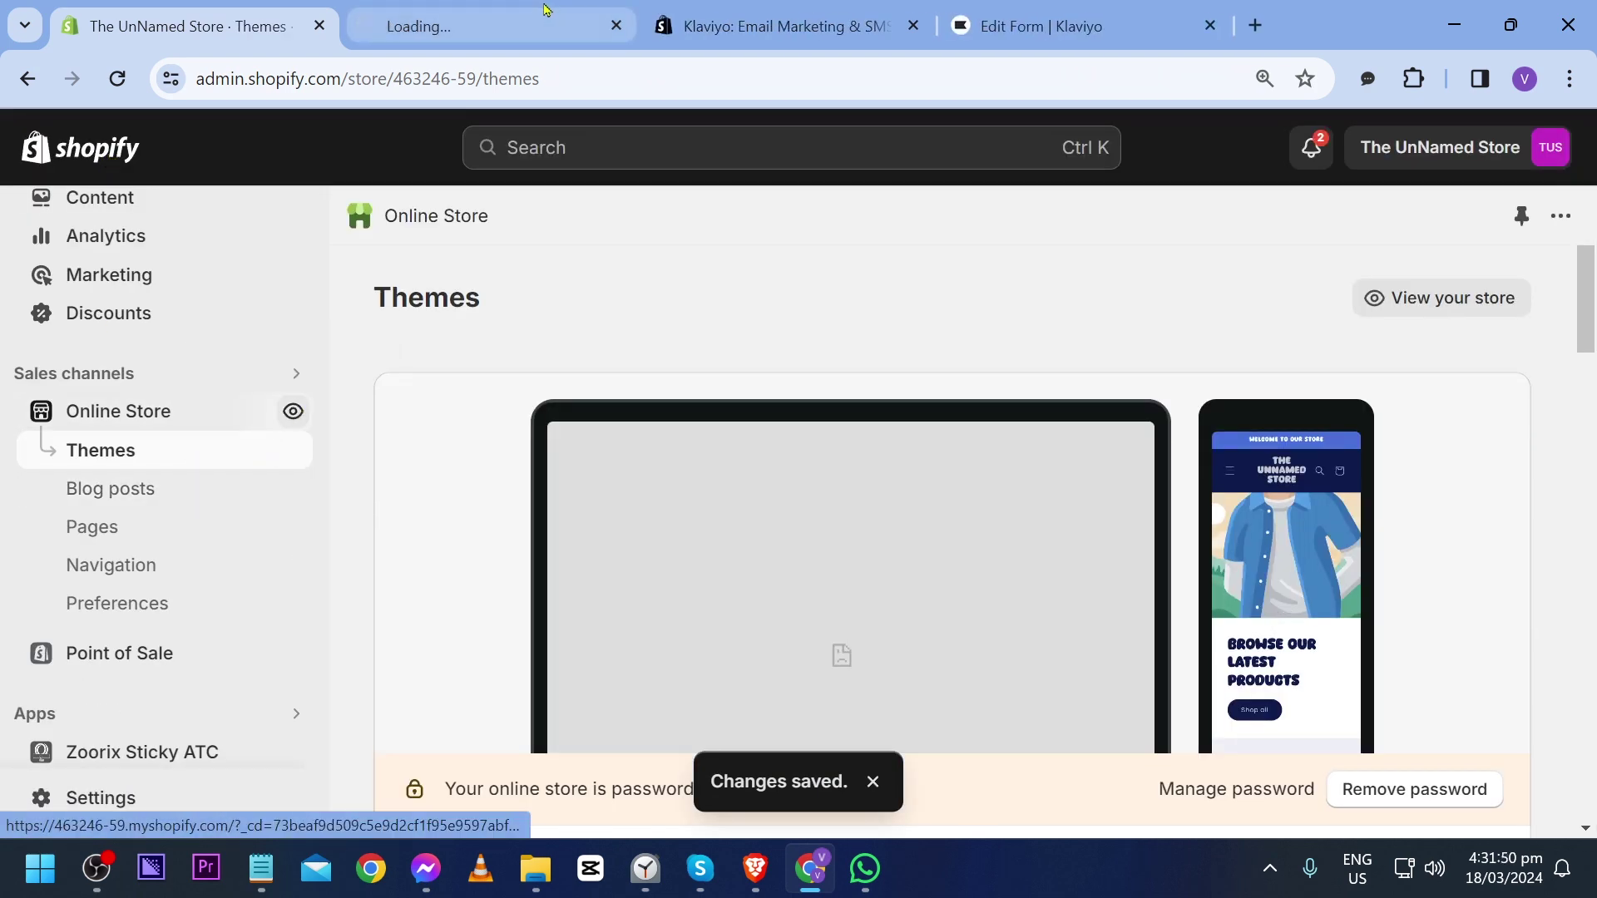
scroll(600, 353, down, 6)
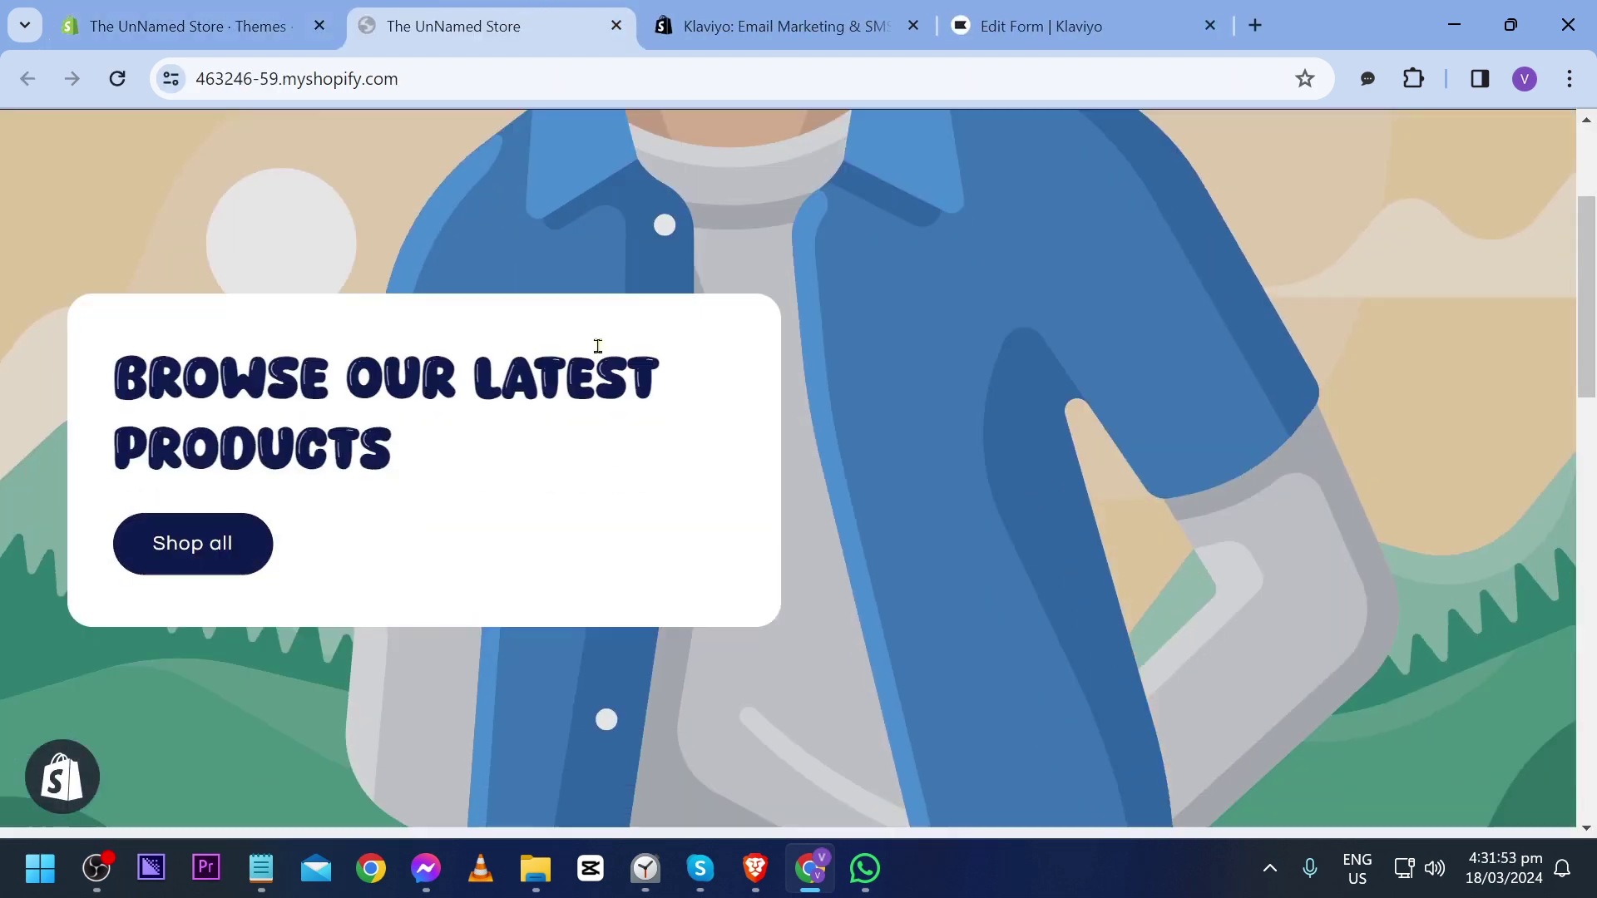